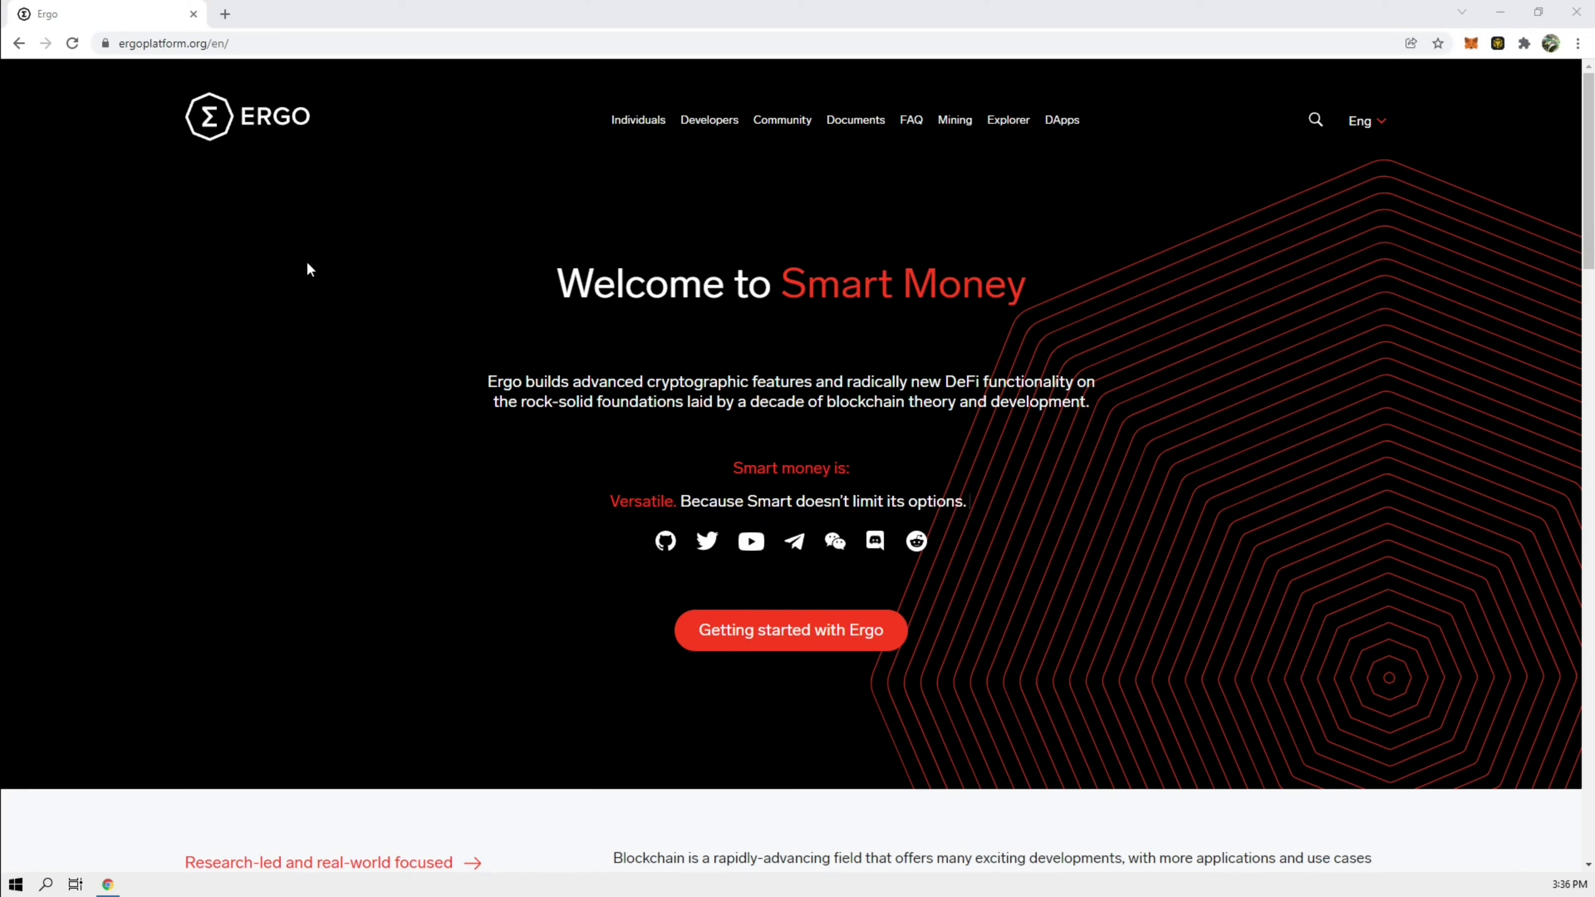
Step: Open the 'Getting started with Ergo' guide on ergoplatform.org
click(791, 640)
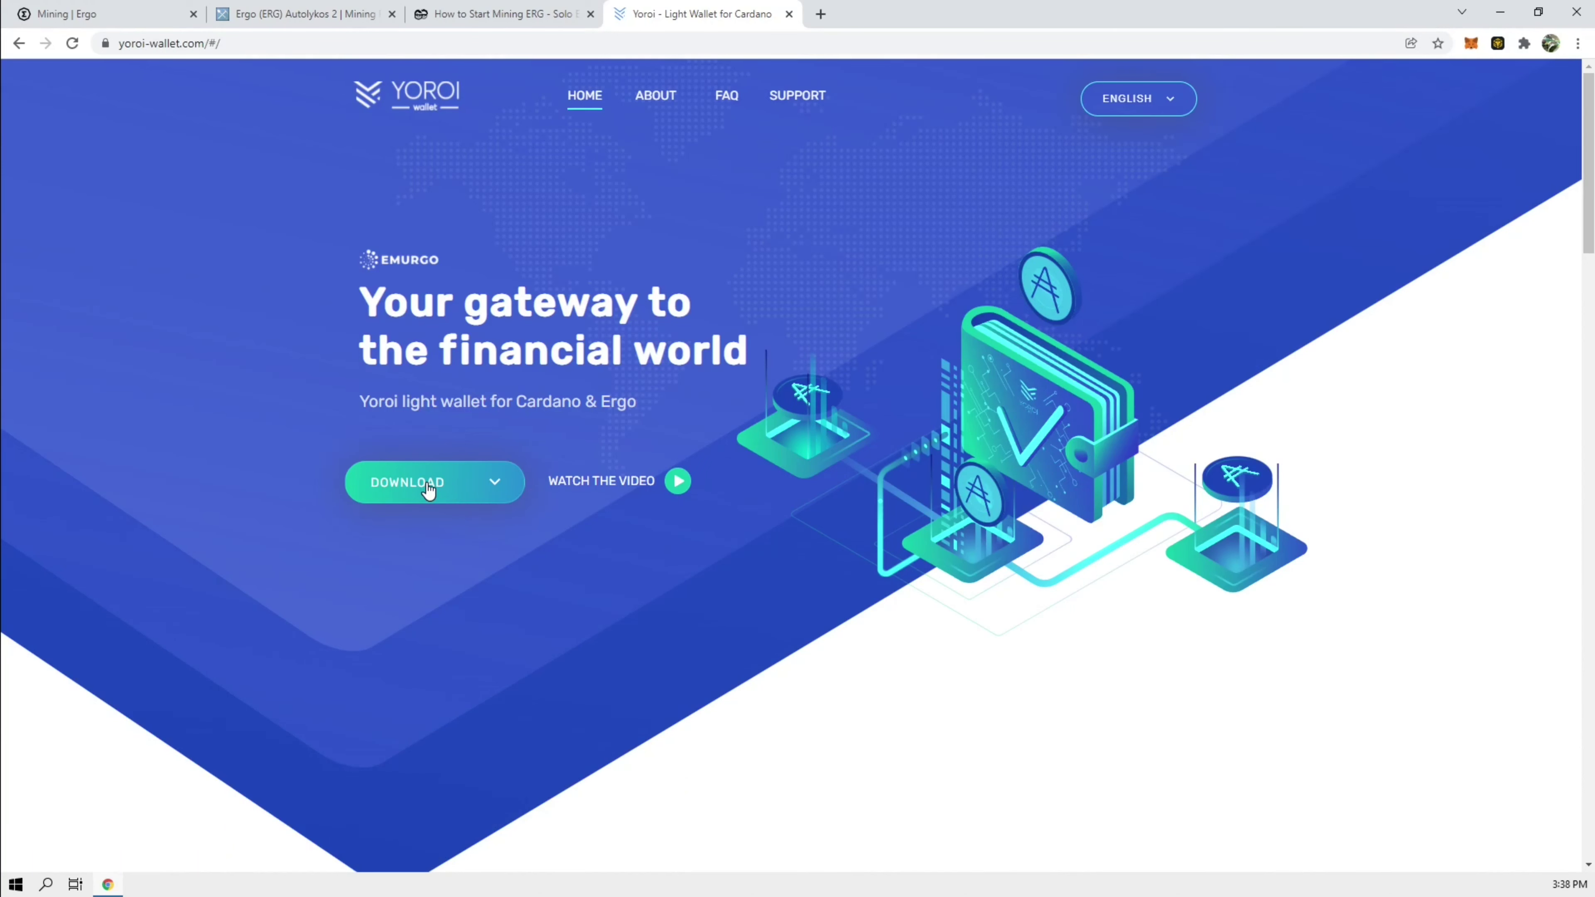
Step: Choose the Chrome version from Yoroi's wallet download options
click(428, 492)
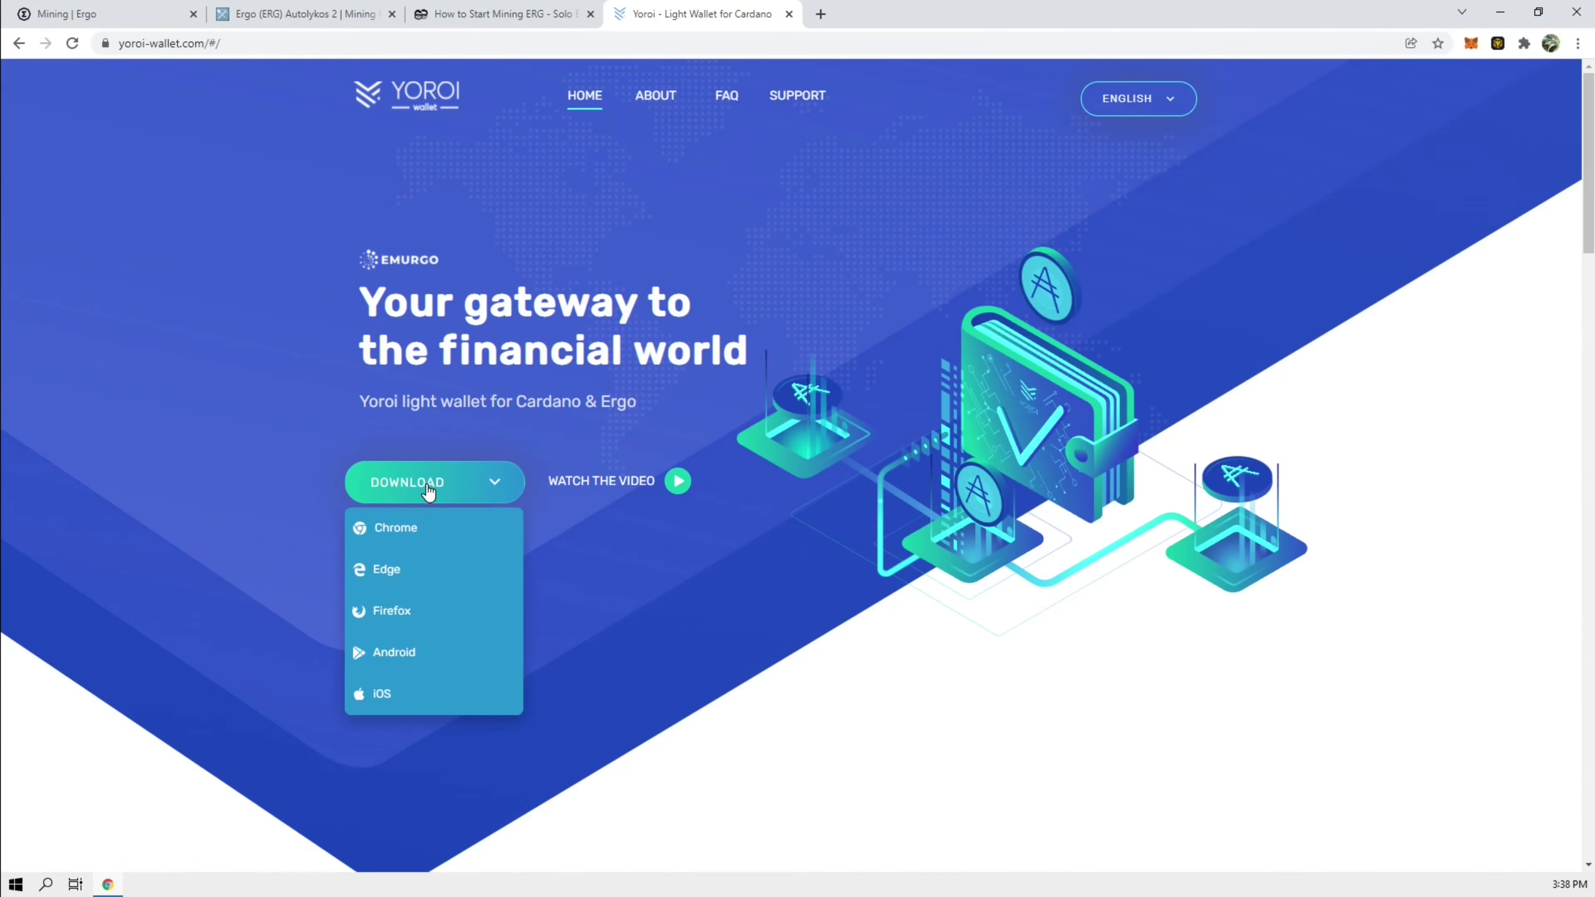
click(413, 536)
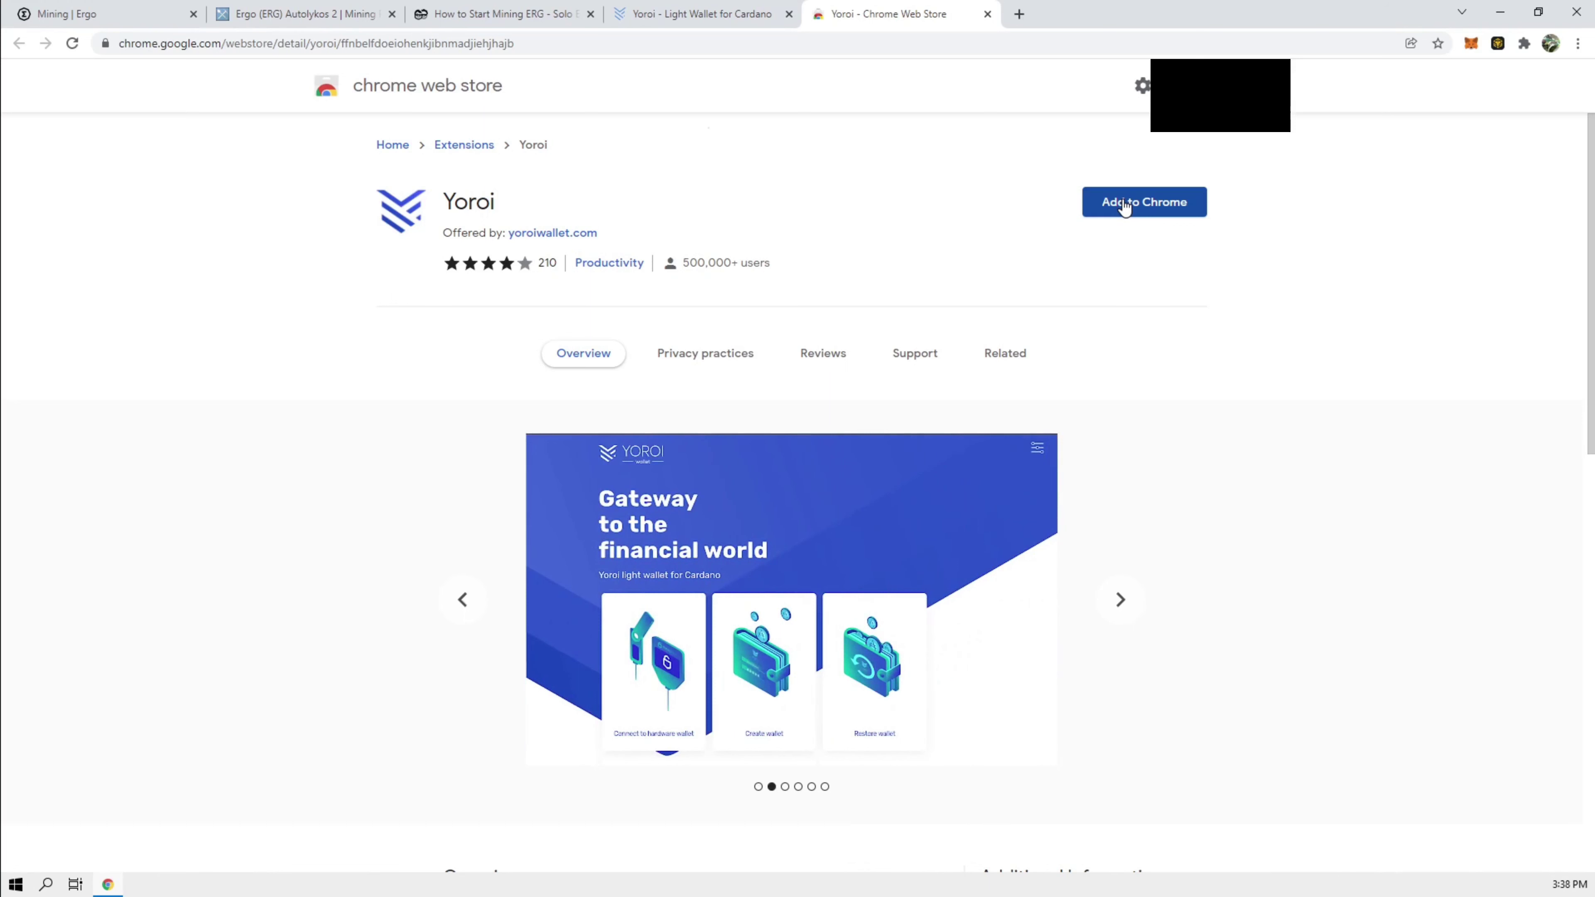
Step: Add the Yoroi extension to Chrome and confirm the installation
click(1124, 208)
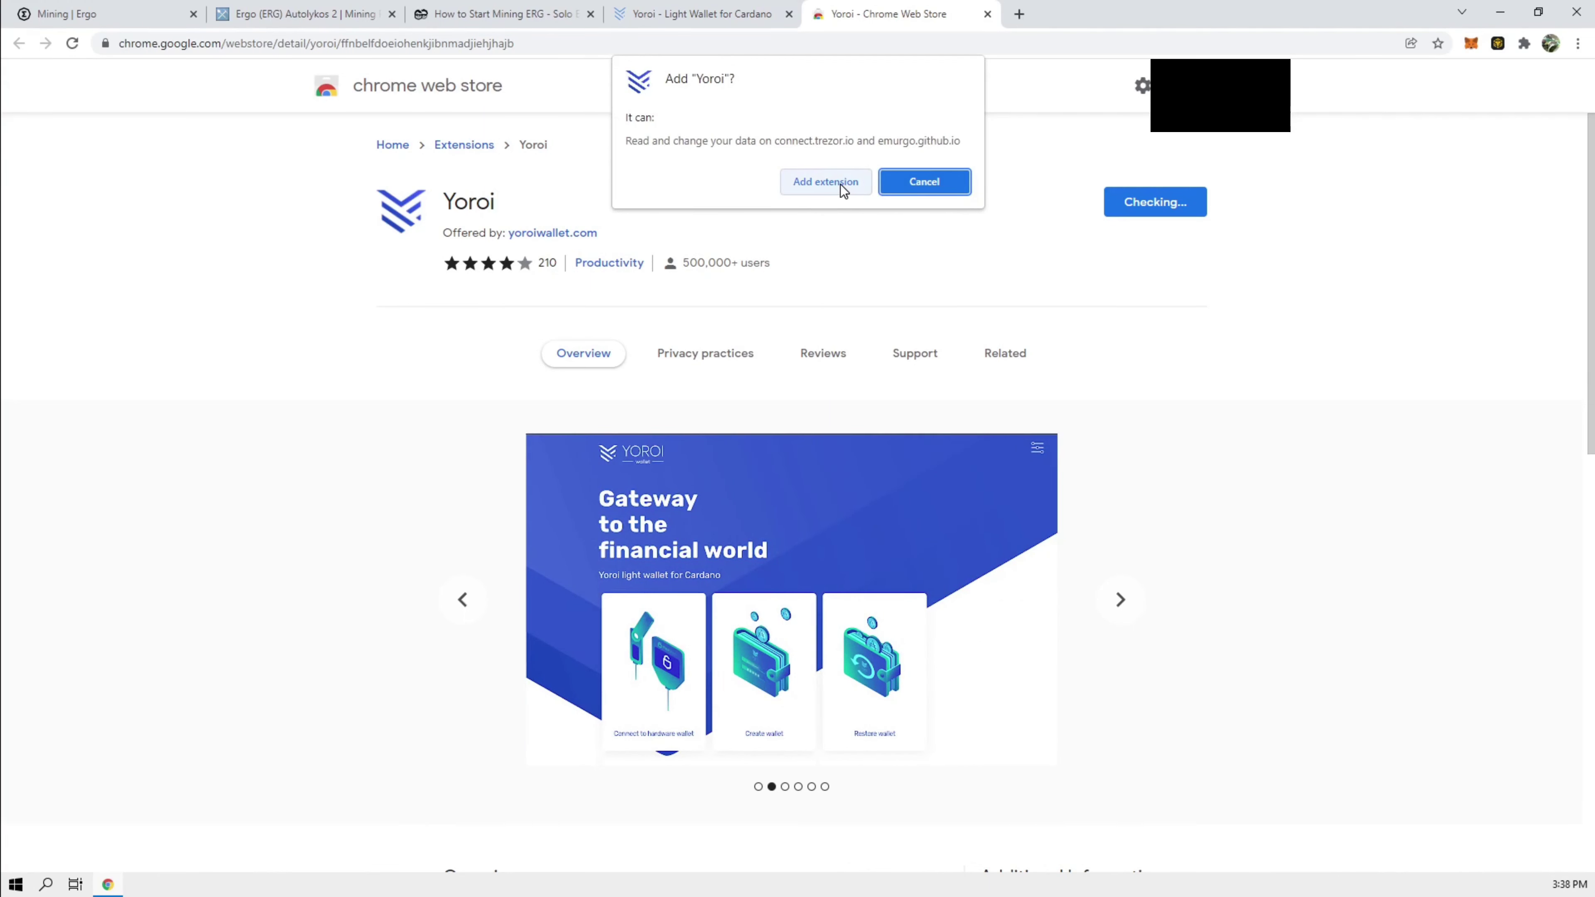
click(839, 183)
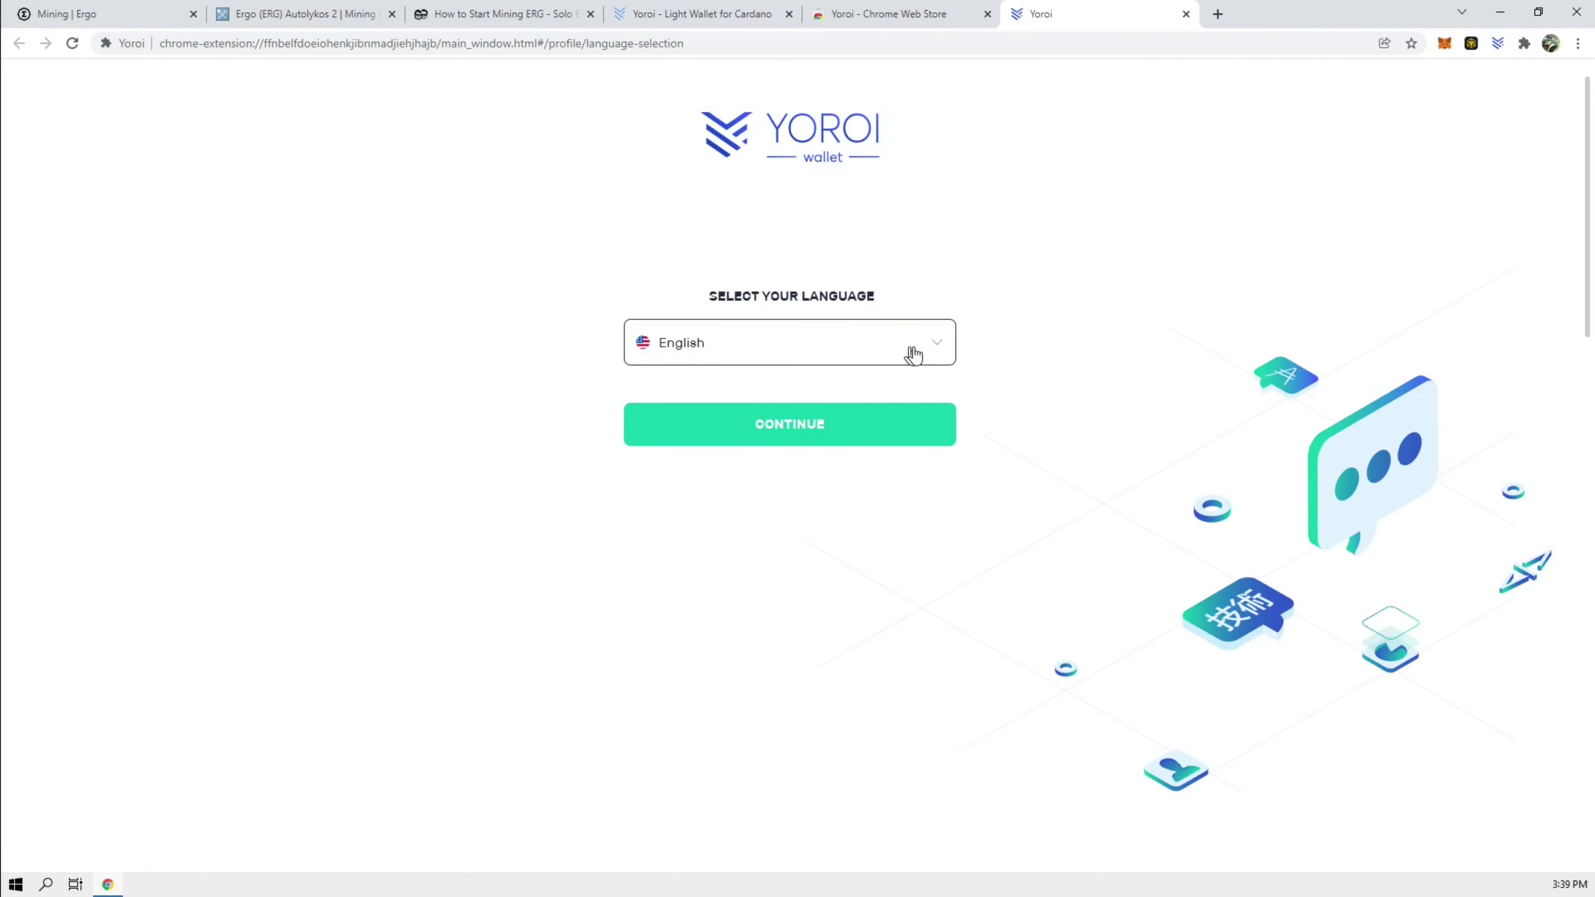
Step: Choose English in Yoroi setup, accept the terms of use, and allow web+cardano links
click(930, 347)
click(793, 404)
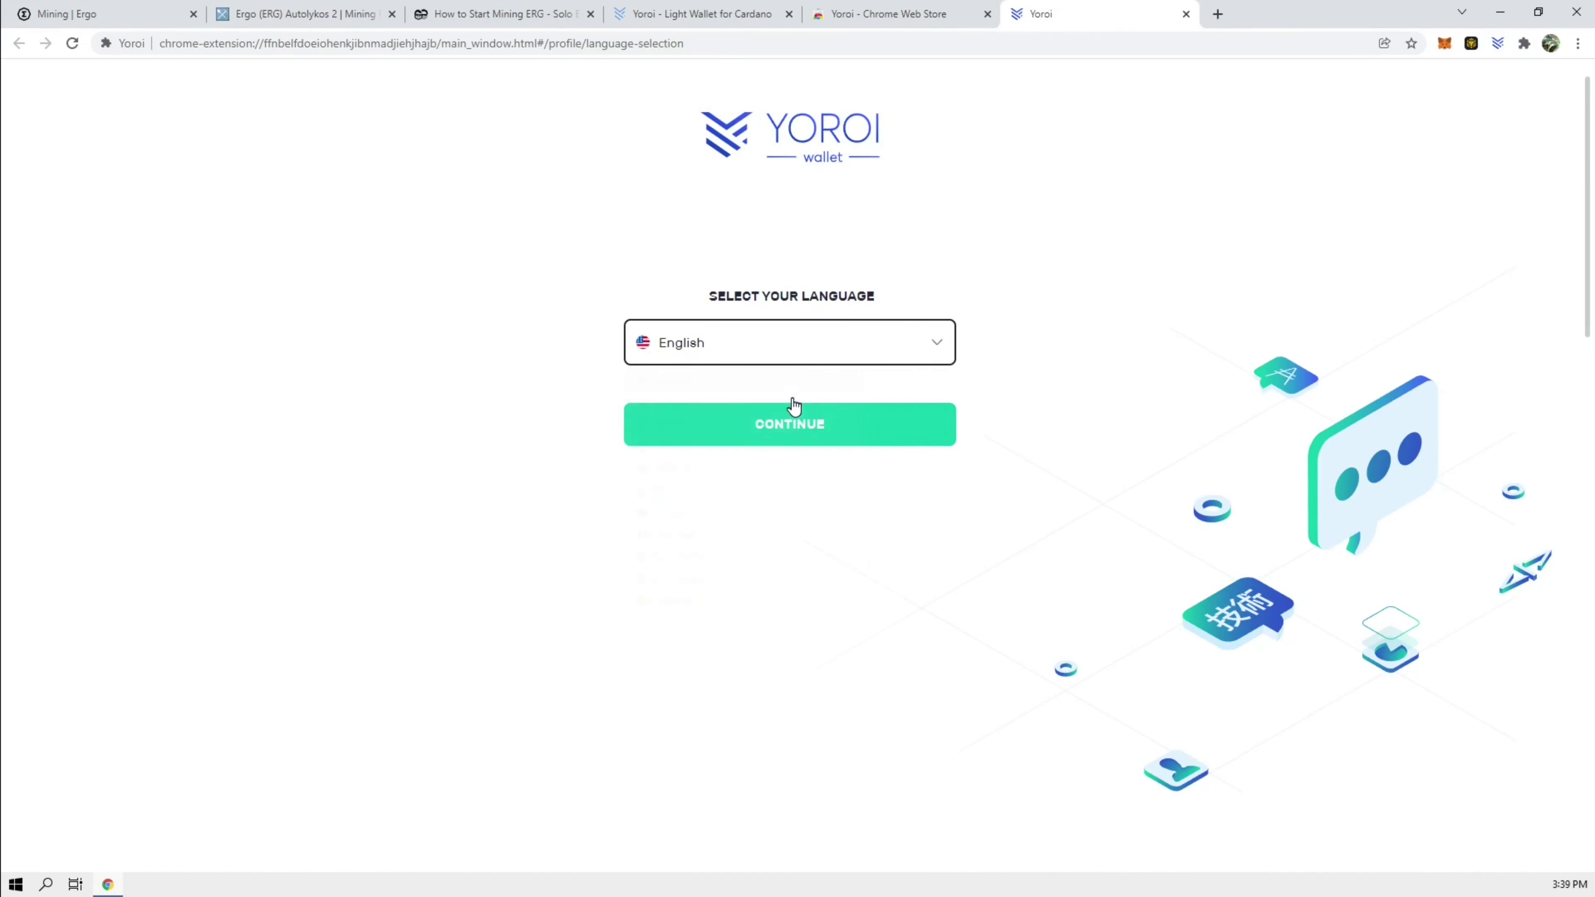
click(793, 414)
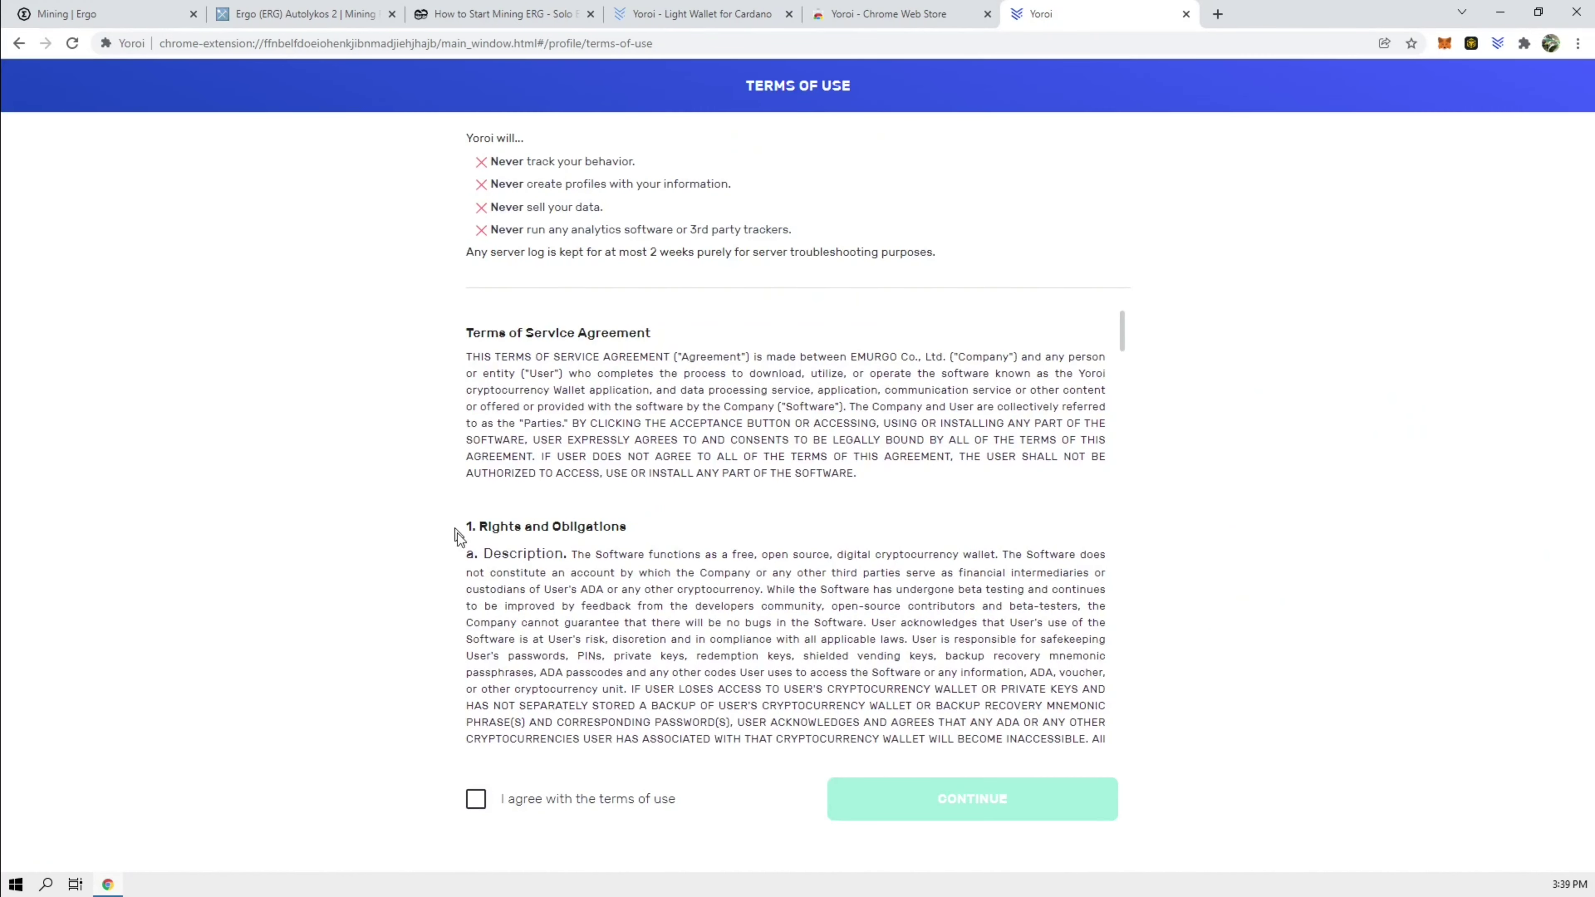
click(475, 802)
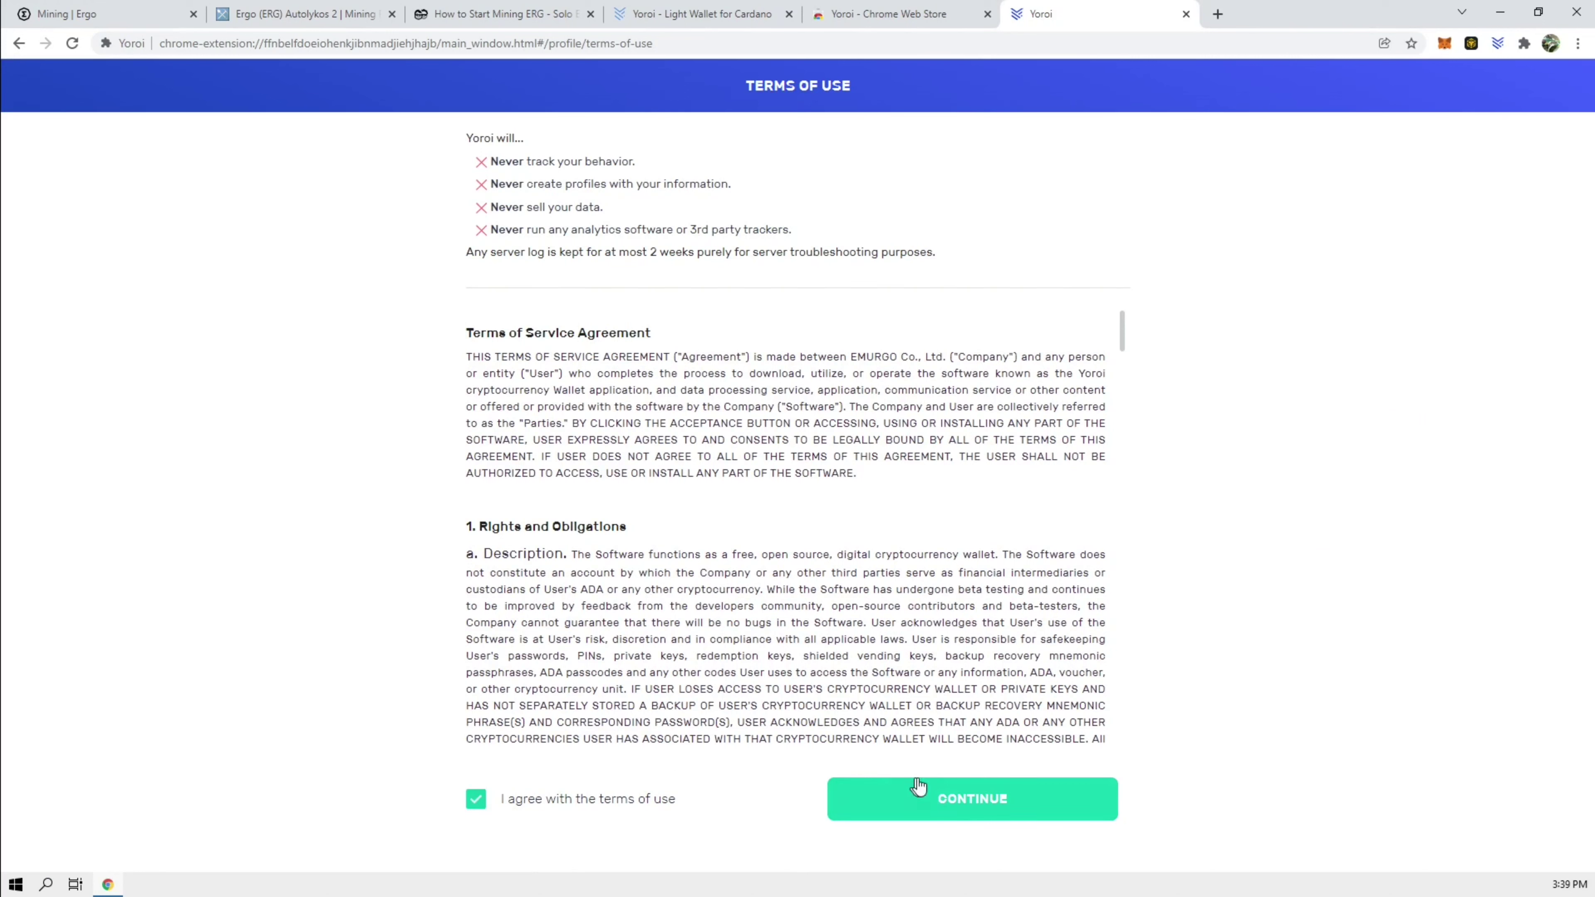
click(989, 800)
click(877, 623)
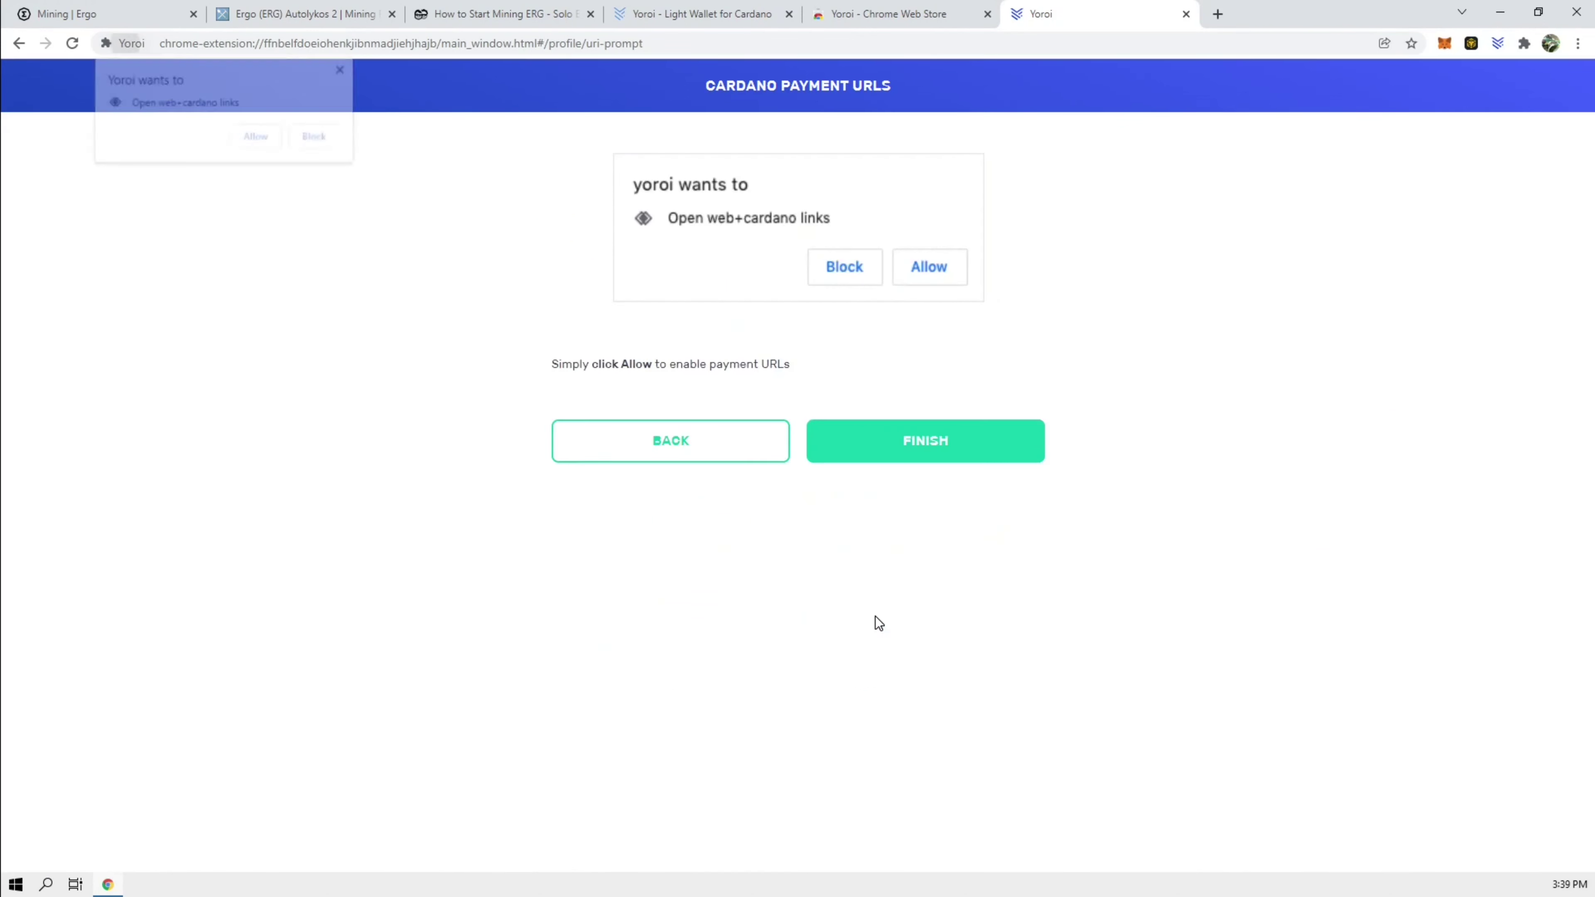
Step: Finish Yoroi setup and start a new wallet with Ergo as its currency
click(260, 145)
click(911, 445)
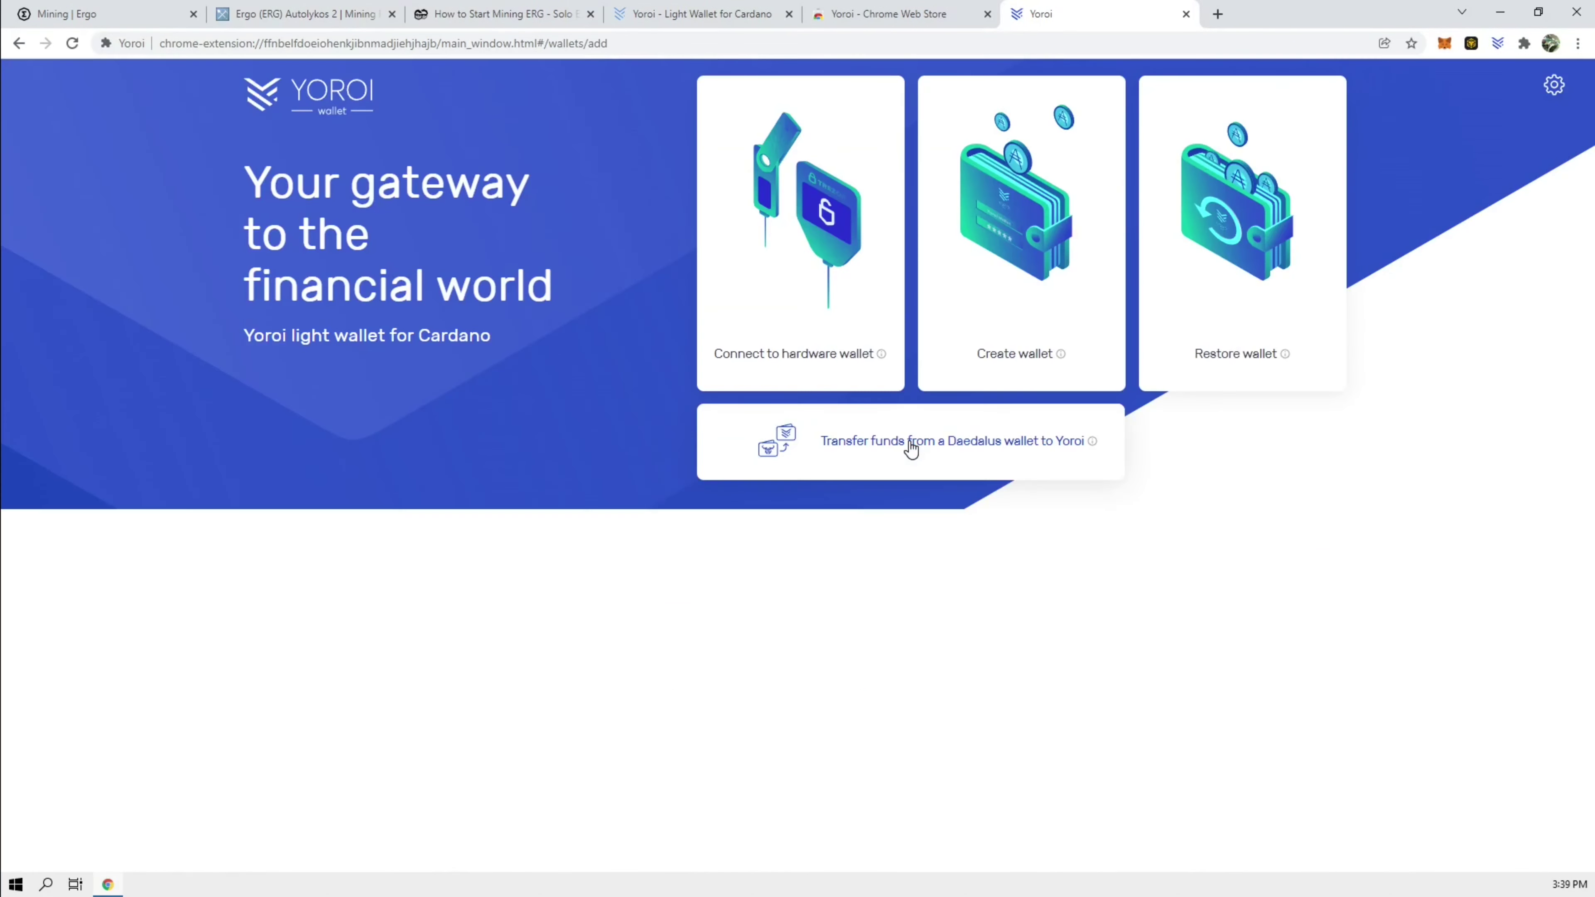
click(1027, 264)
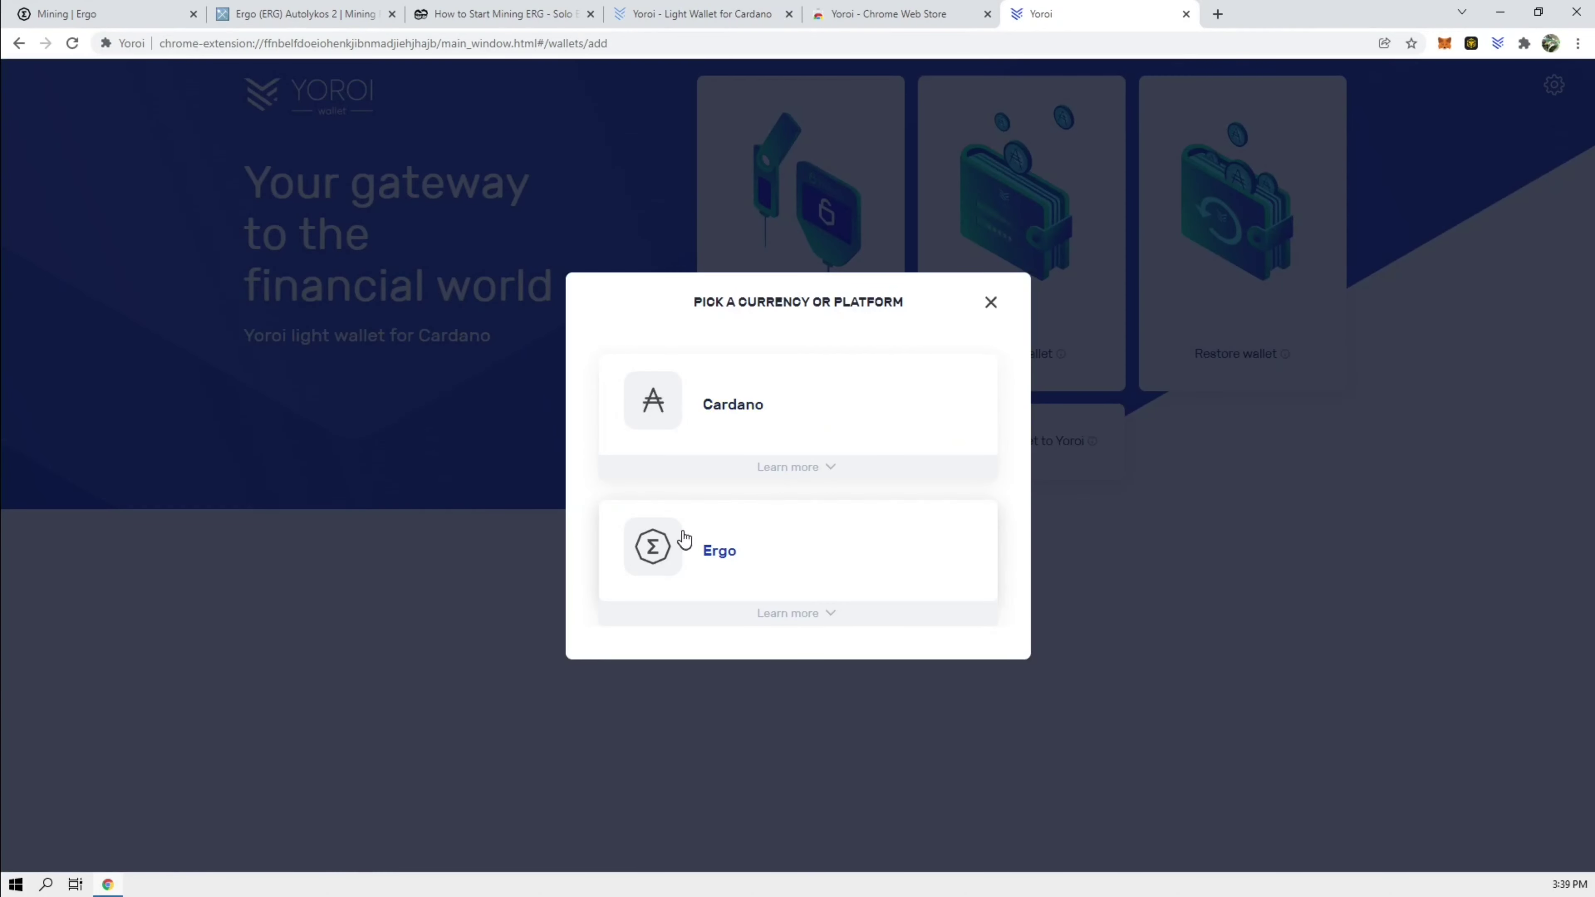
click(650, 550)
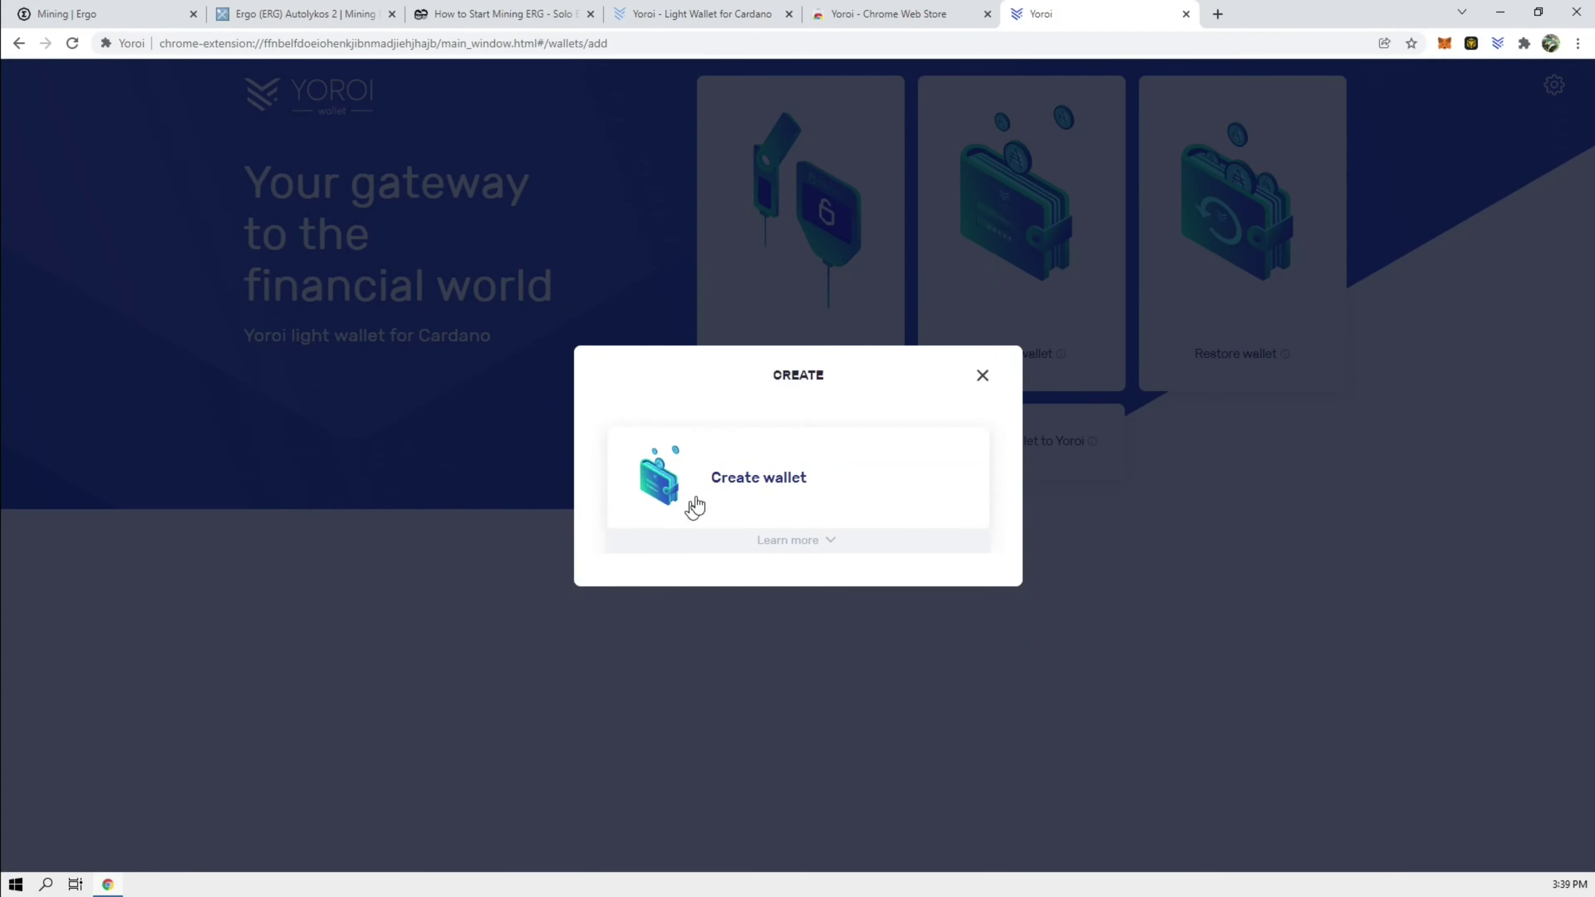
click(751, 477)
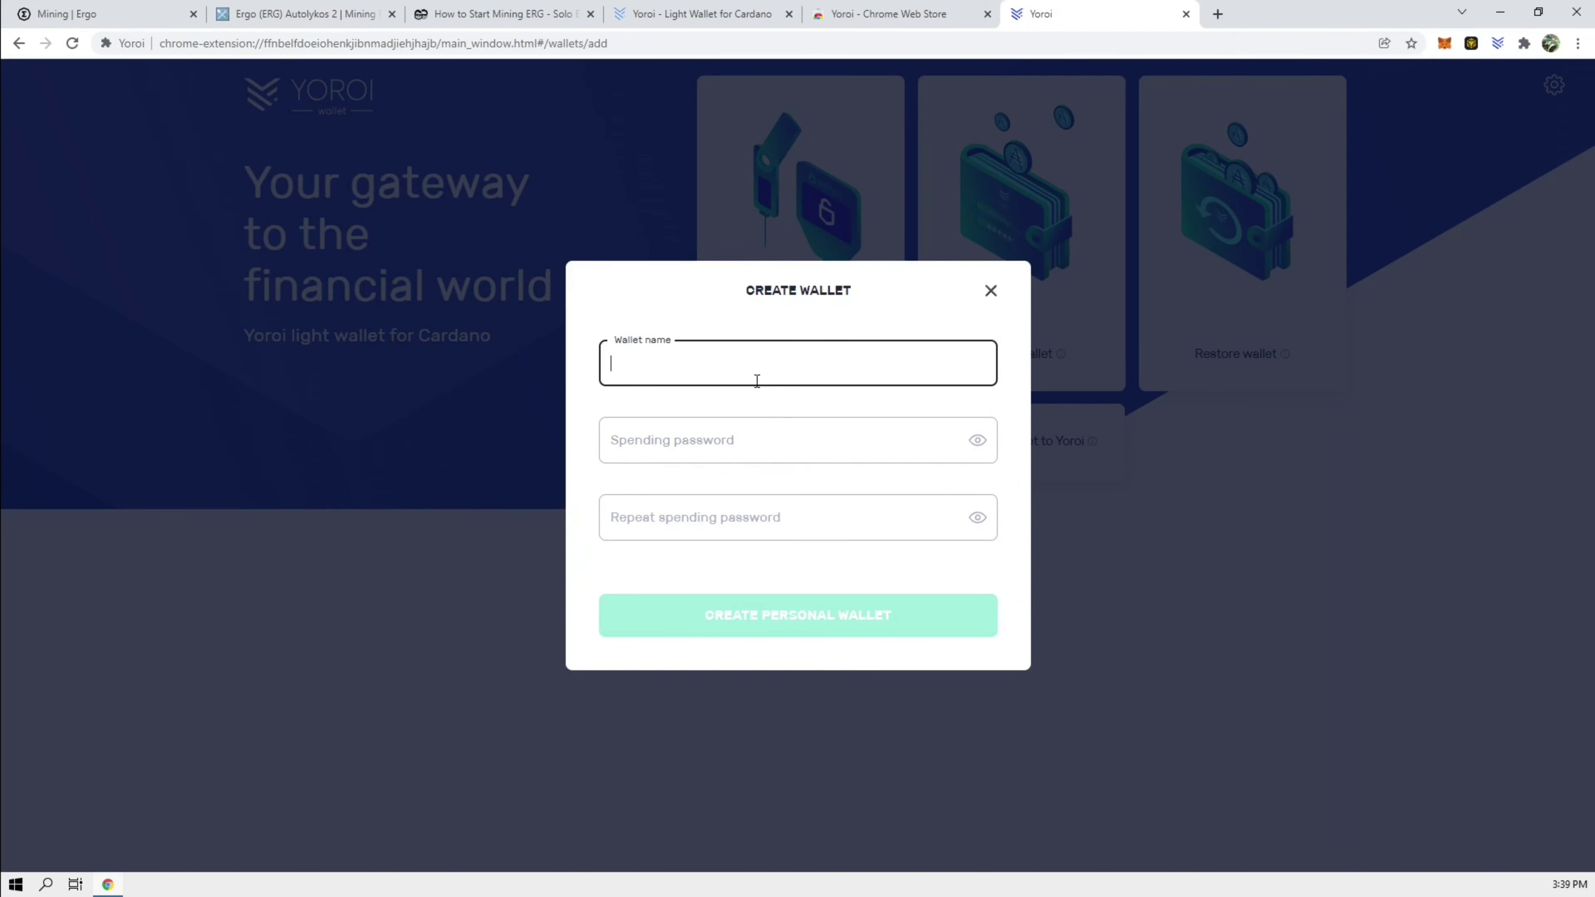
Step: Name the wallet 'Miningergo', set its spending password, and accept the privacy notice
text(Miningergo)
click(748, 450)
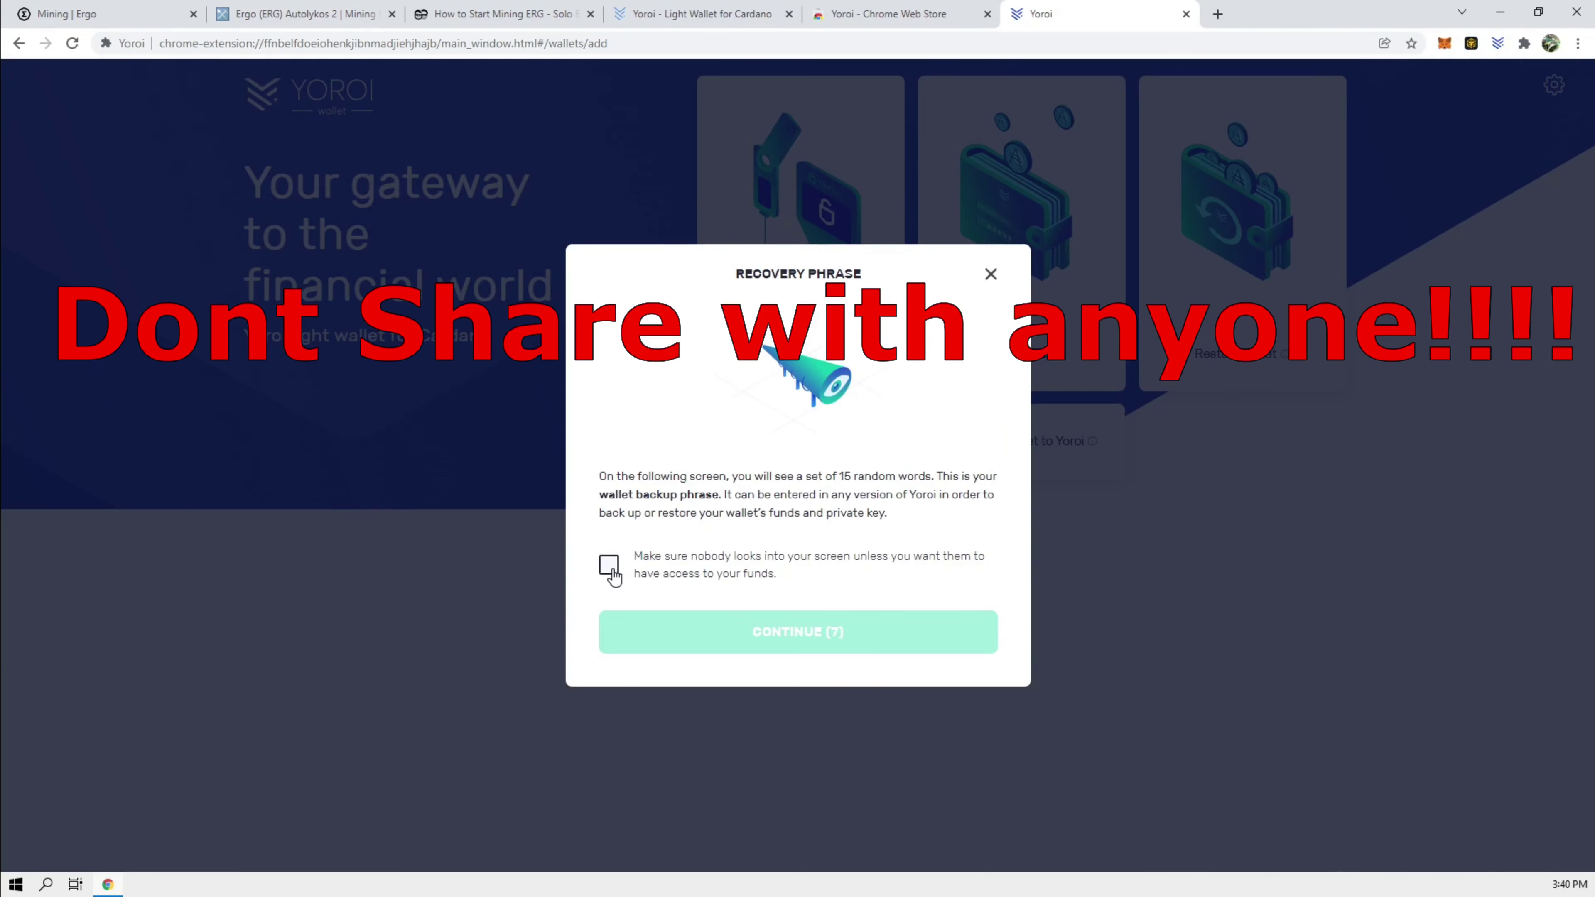
click(609, 567)
click(753, 651)
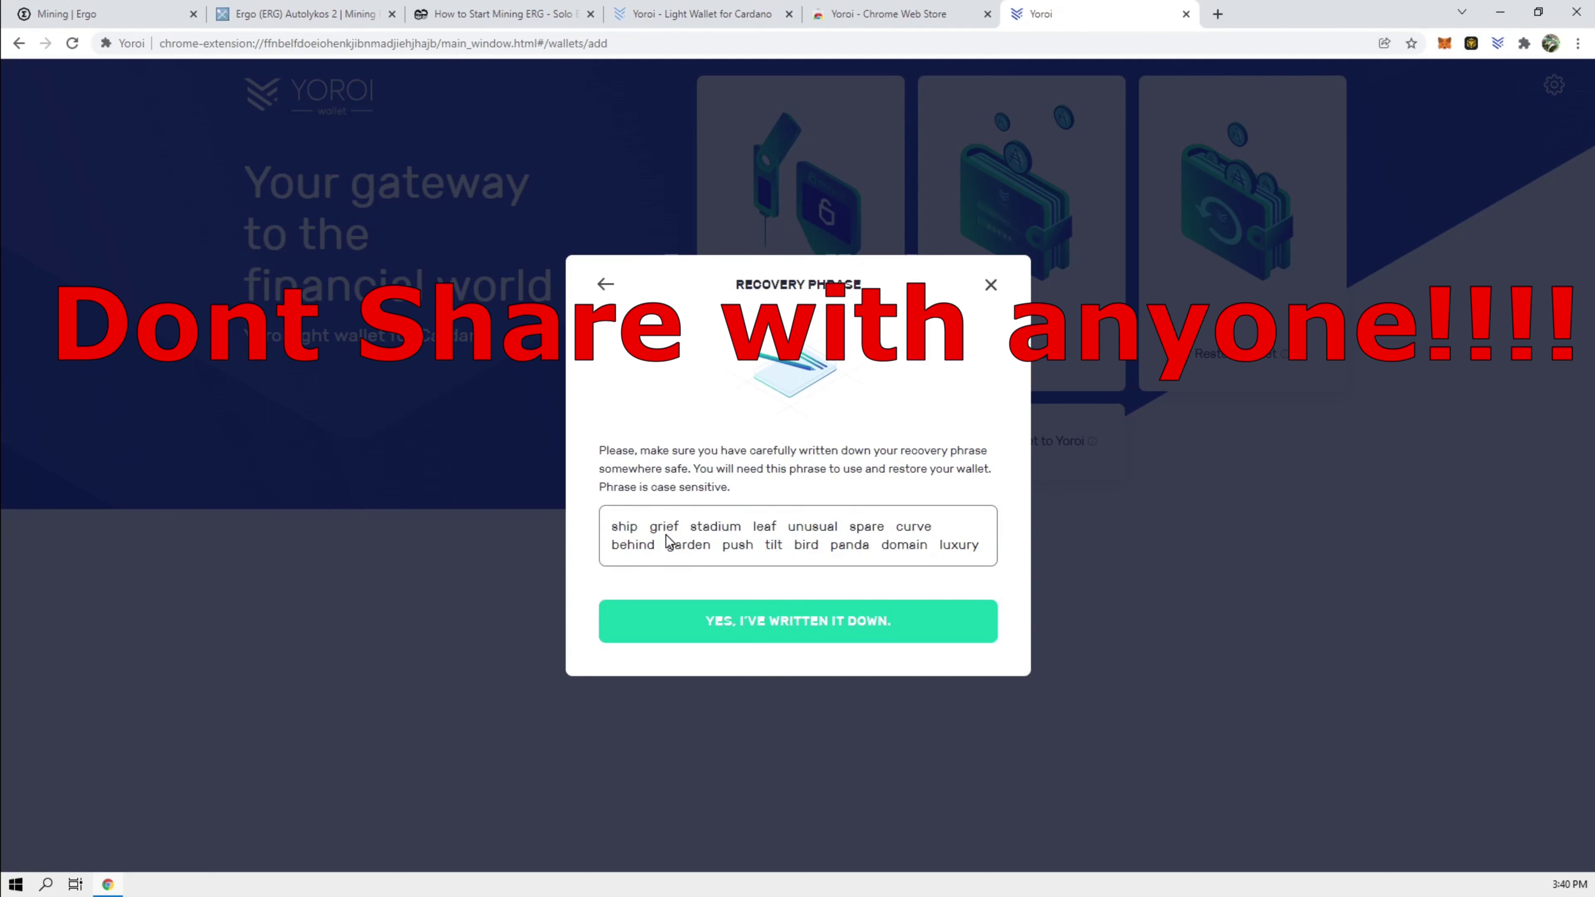
click(697, 618)
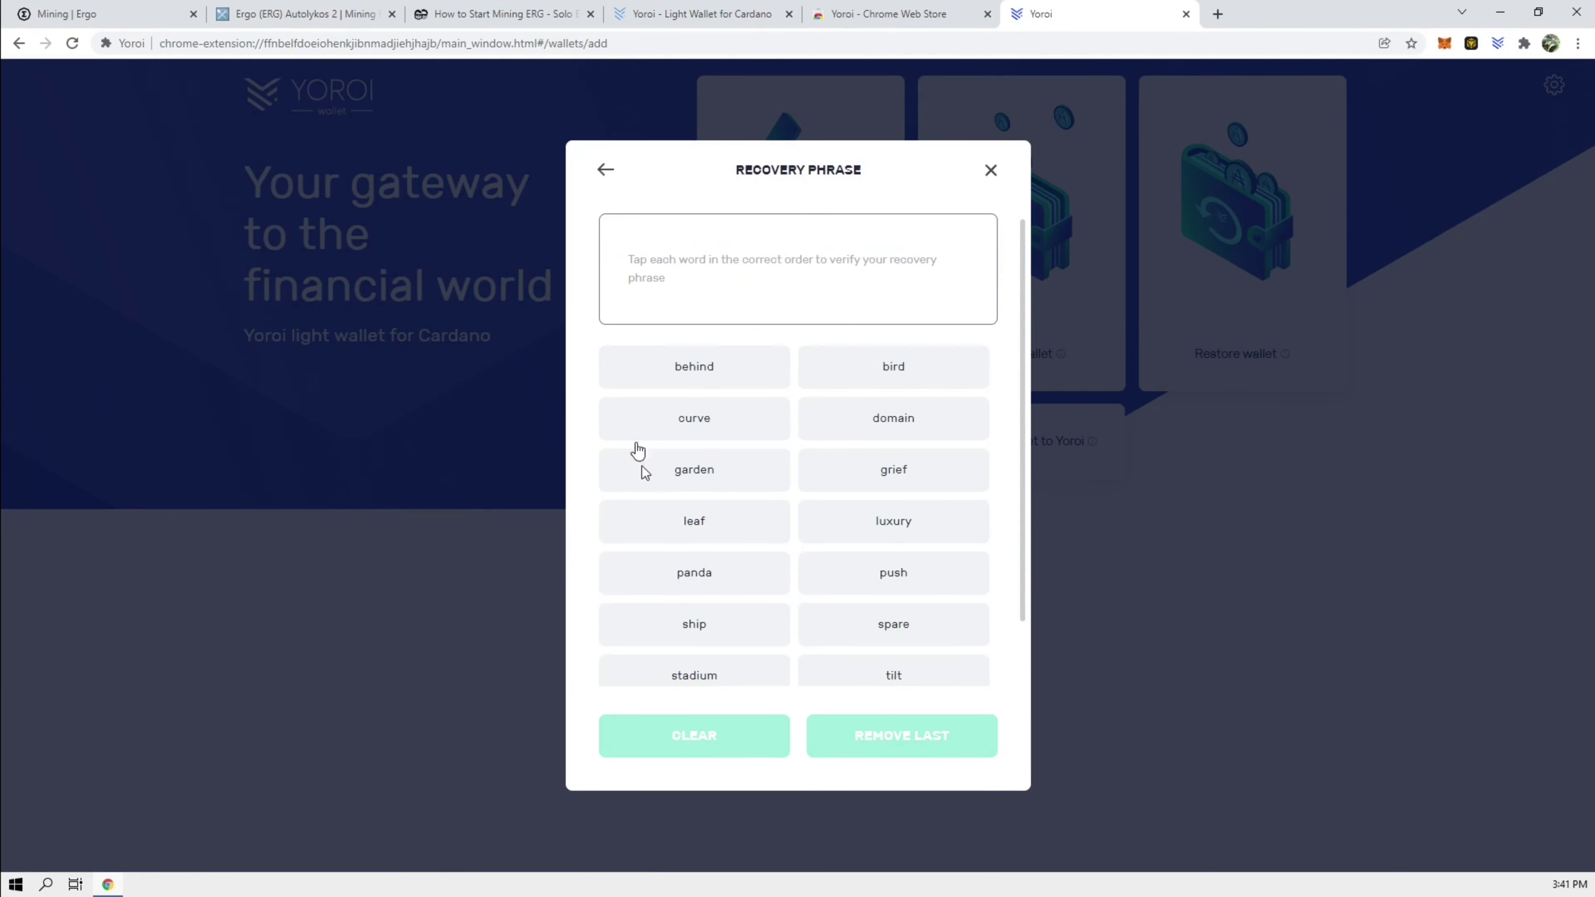
click(694, 622)
click(893, 467)
click(694, 622)
click(893, 488)
click(693, 640)
click(694, 616)
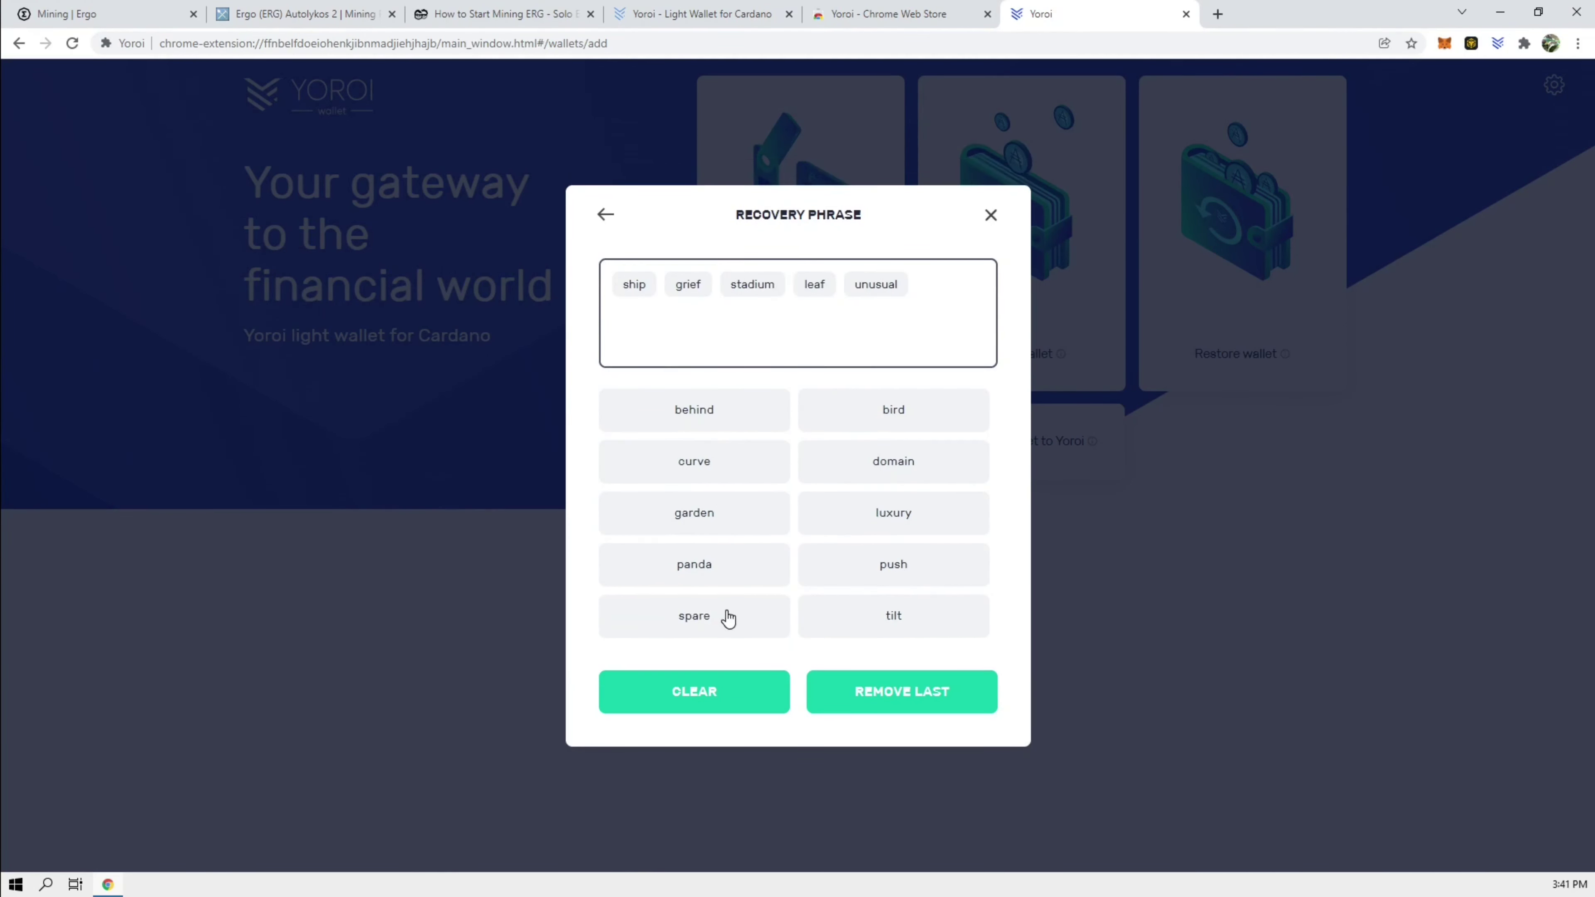
click(694, 460)
click(694, 432)
click(694, 488)
click(697, 492)
click(763, 528)
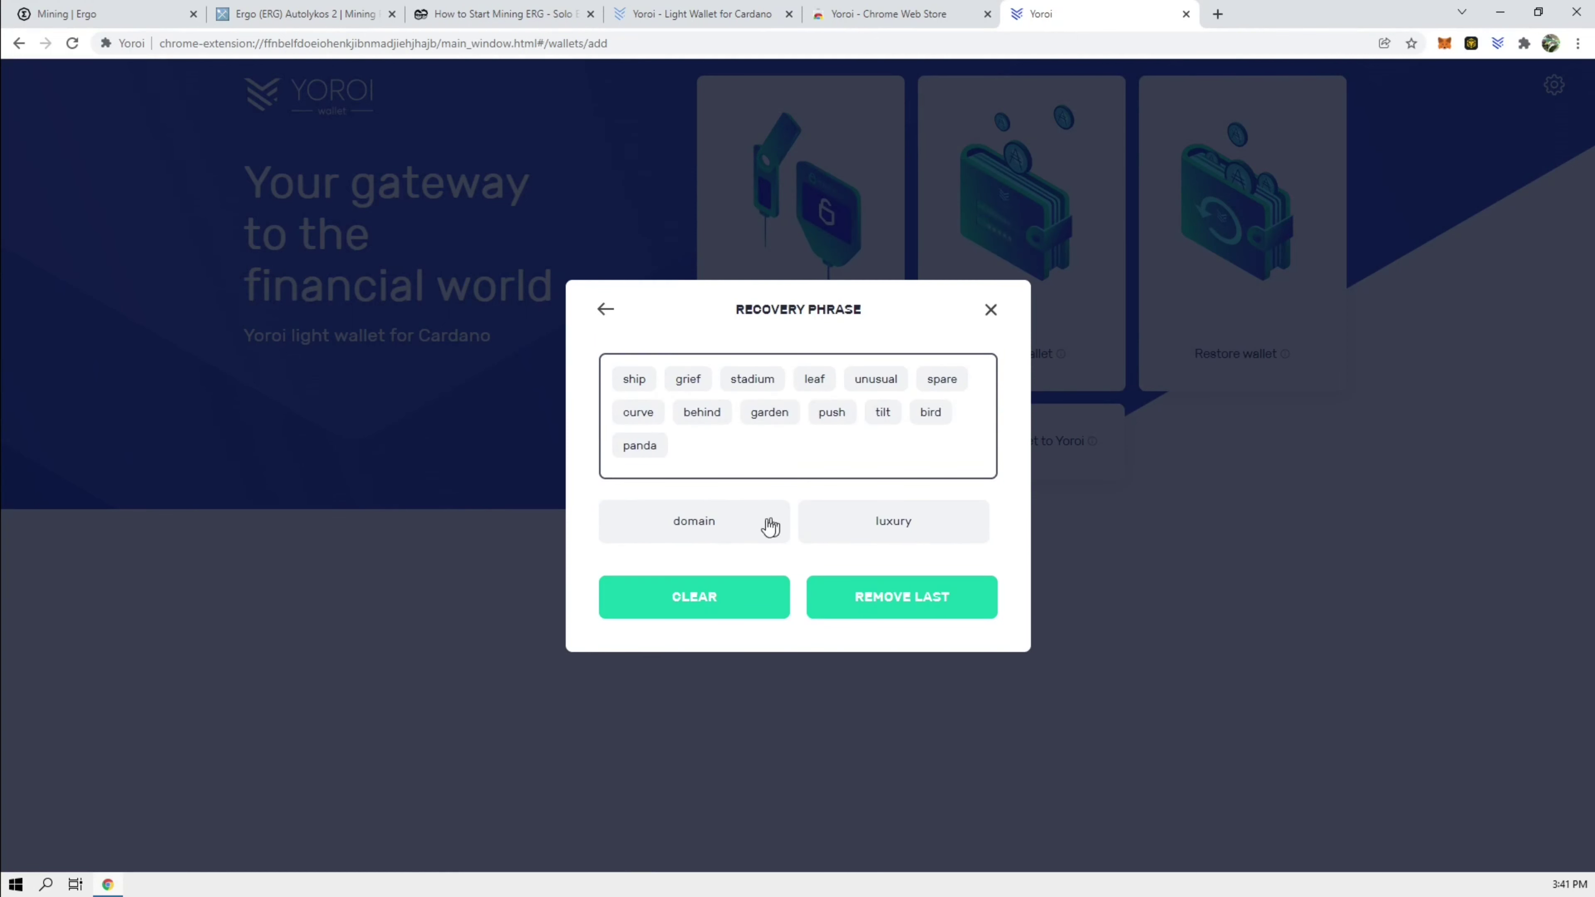
click(720, 534)
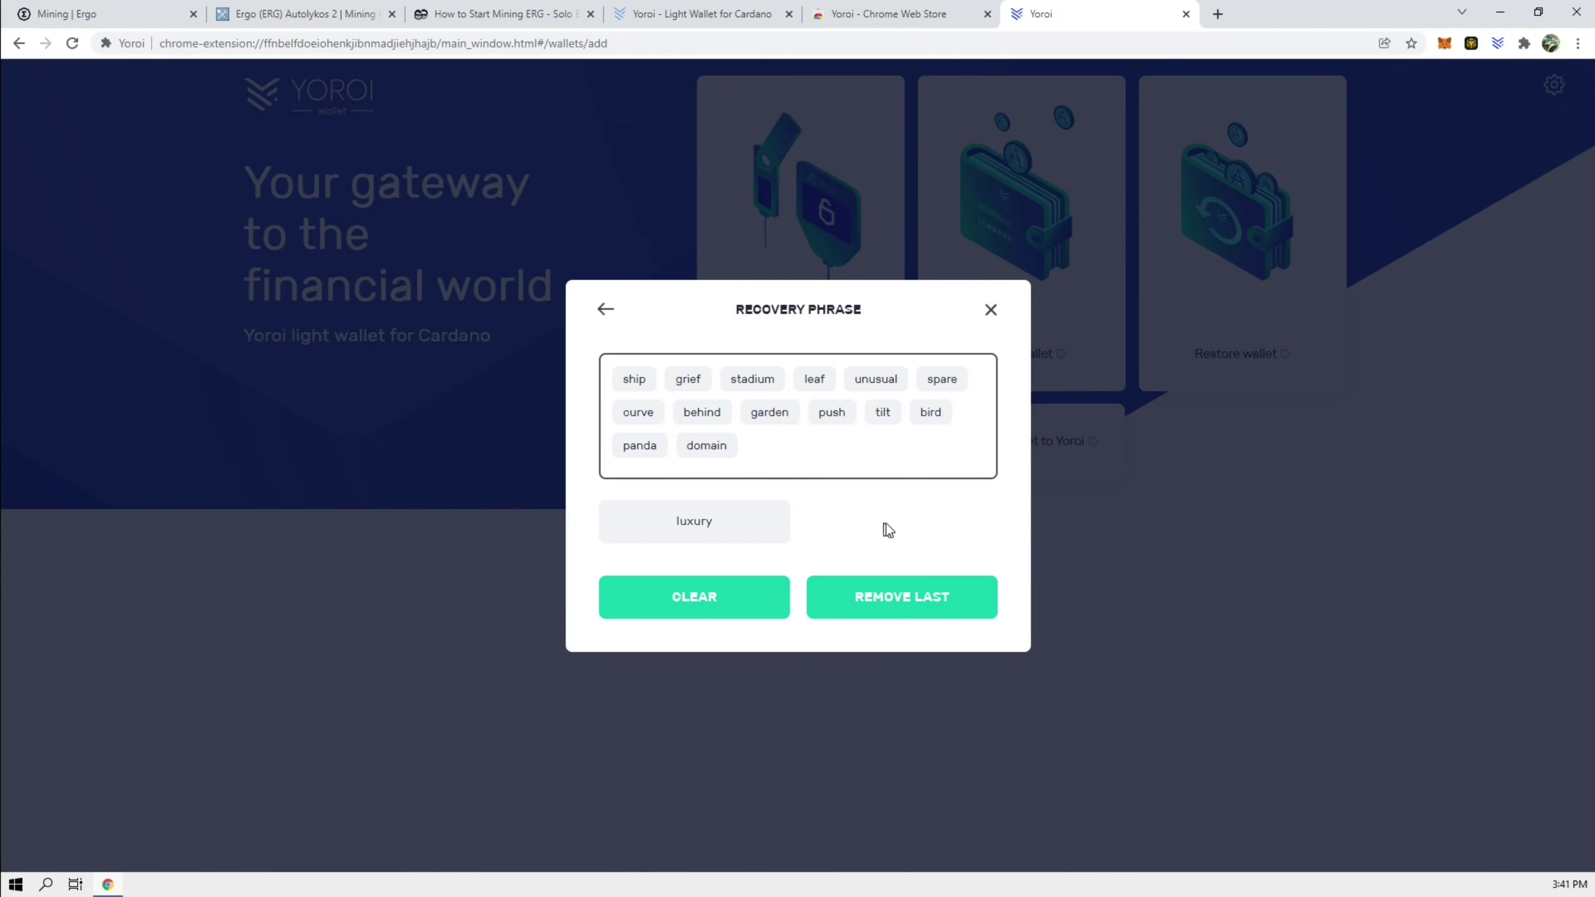
click(741, 536)
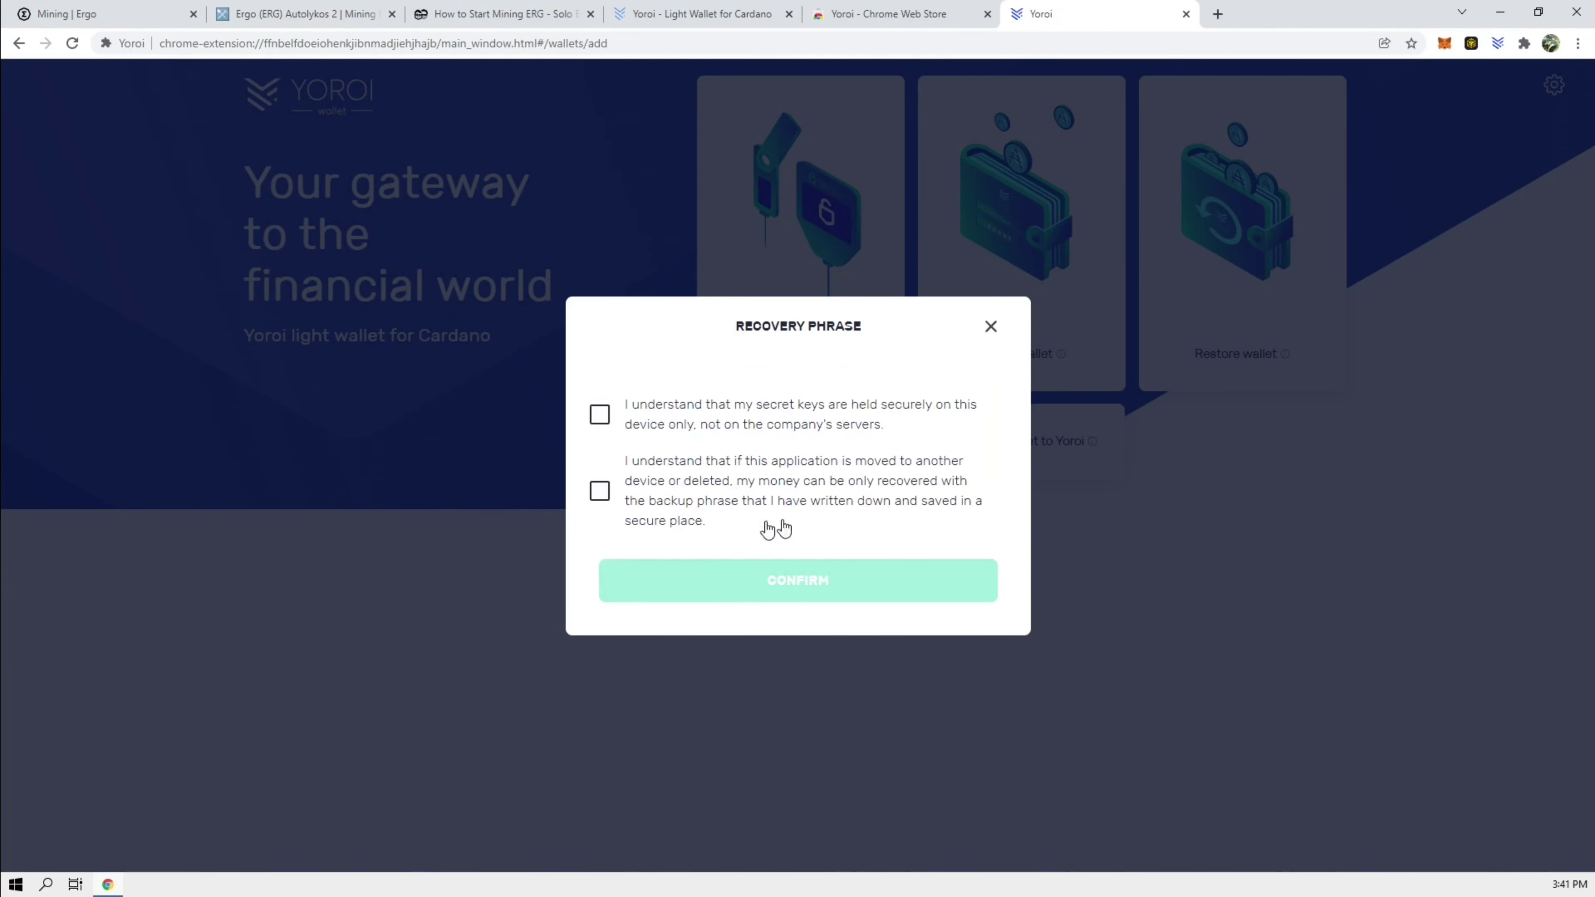
Step: Accept both key-backup acknowledgments, finish the wallet, and show its receiving address
click(599, 419)
click(599, 493)
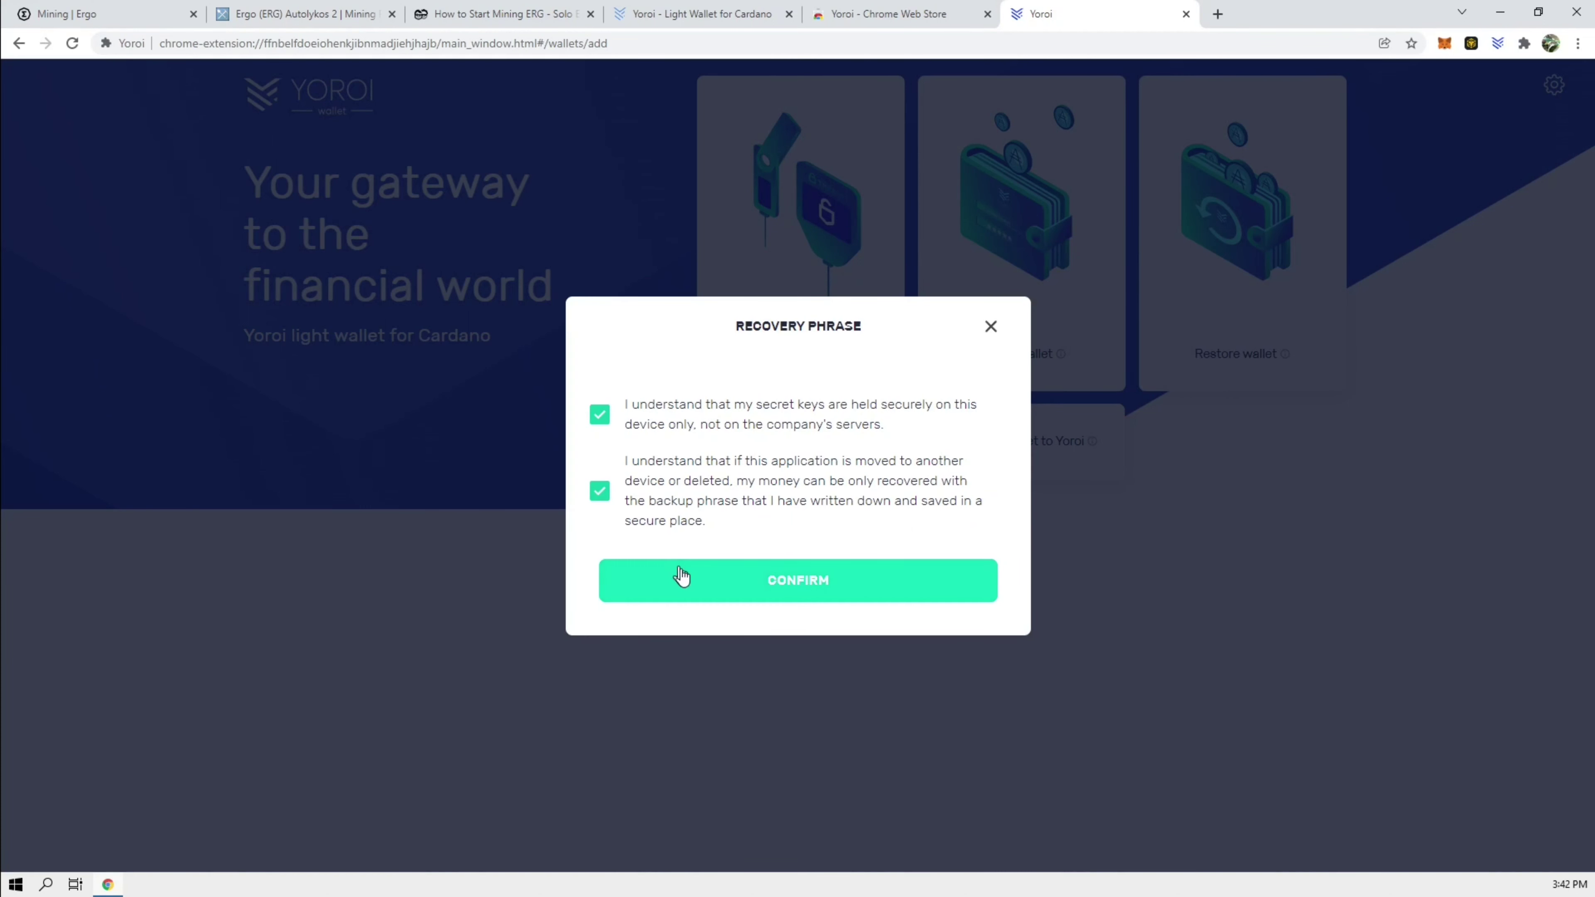
click(686, 580)
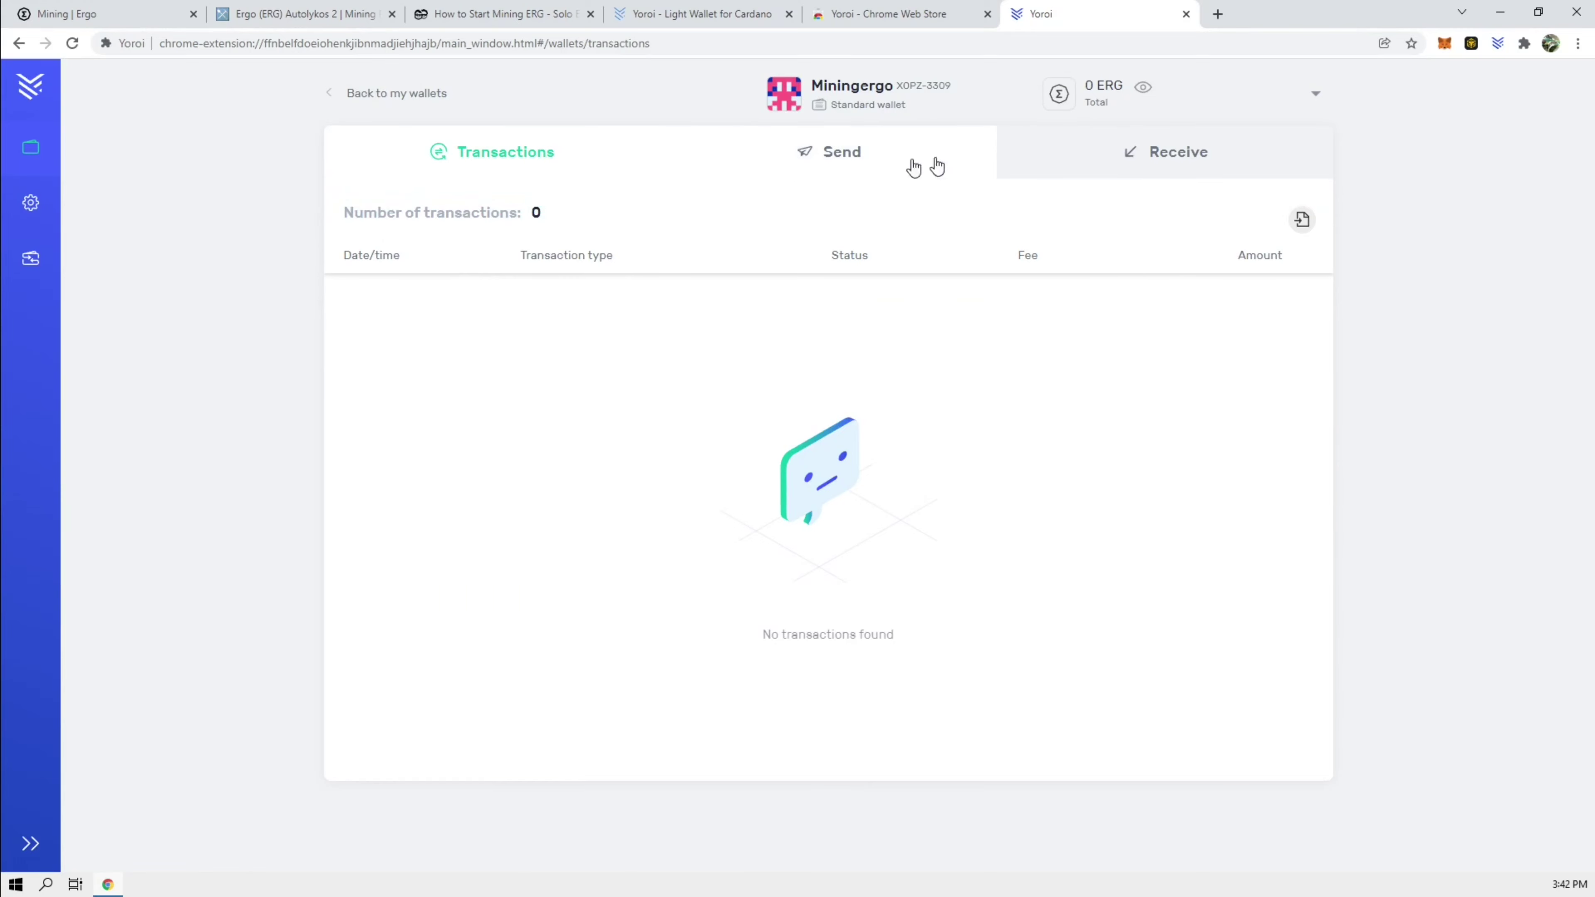
click(1105, 157)
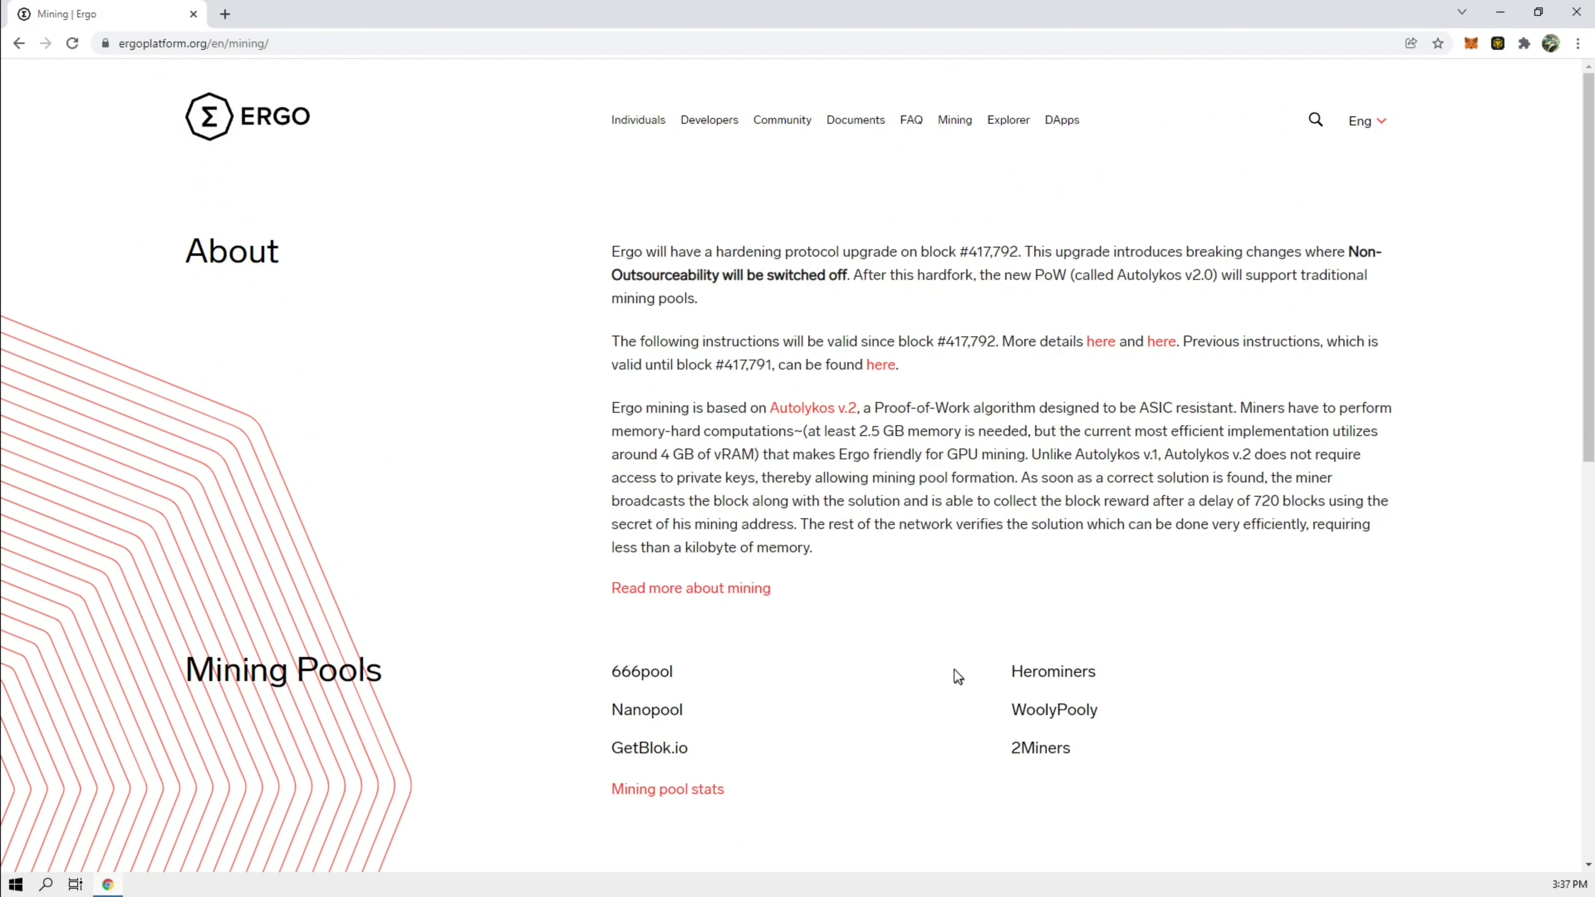
Step: Open the Ergo mining pool statistics linked from the Ergo mining page
scroll(953, 670, down, 5)
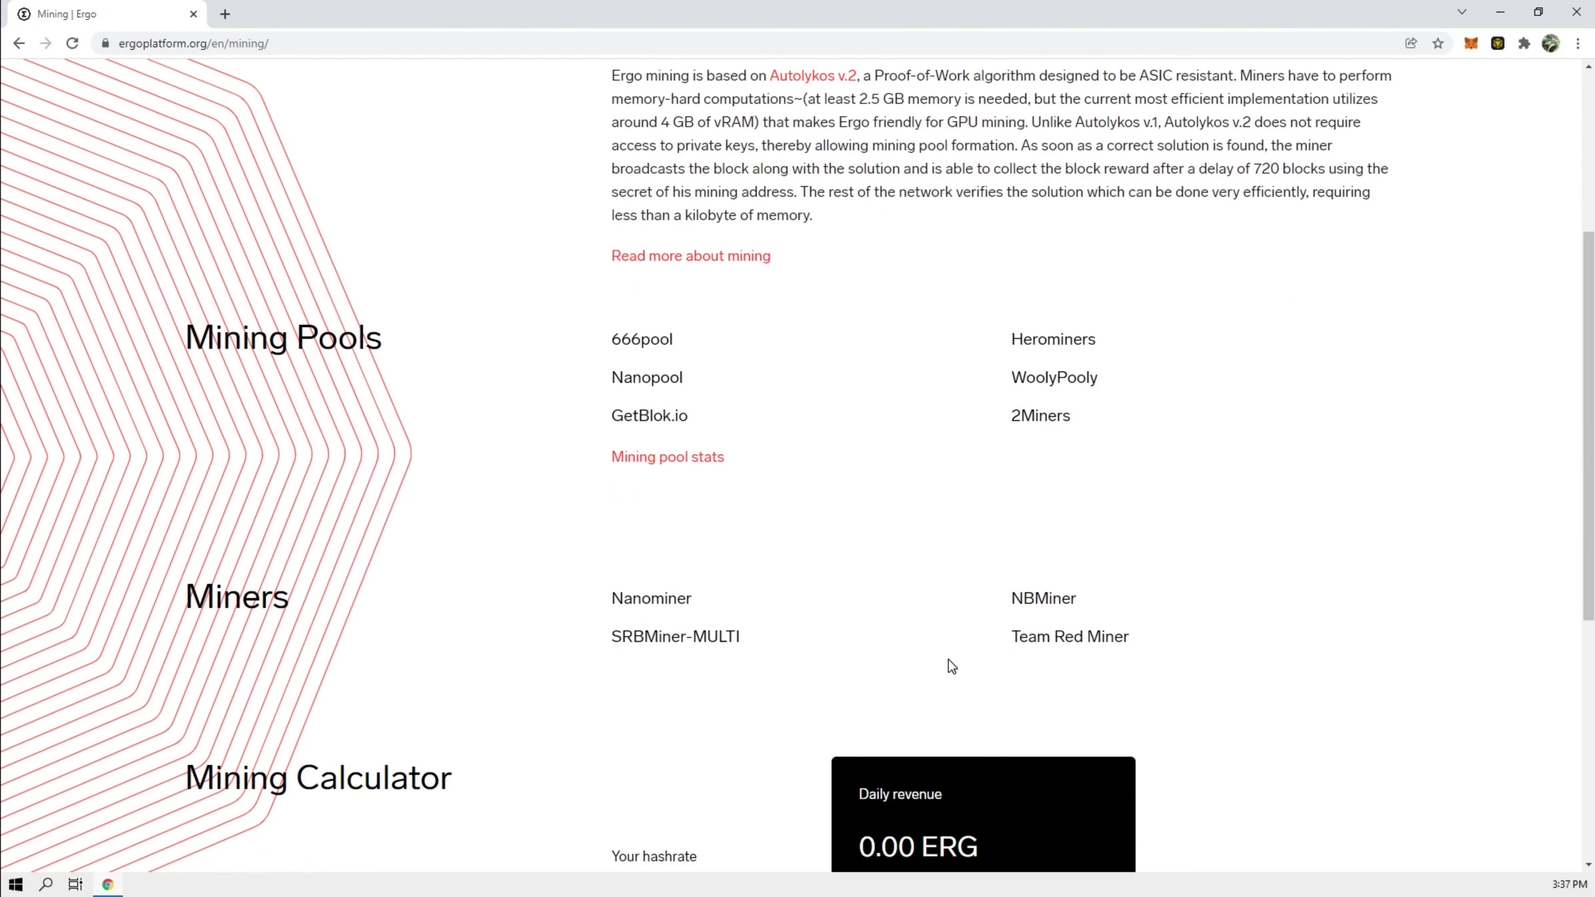
click(667, 457)
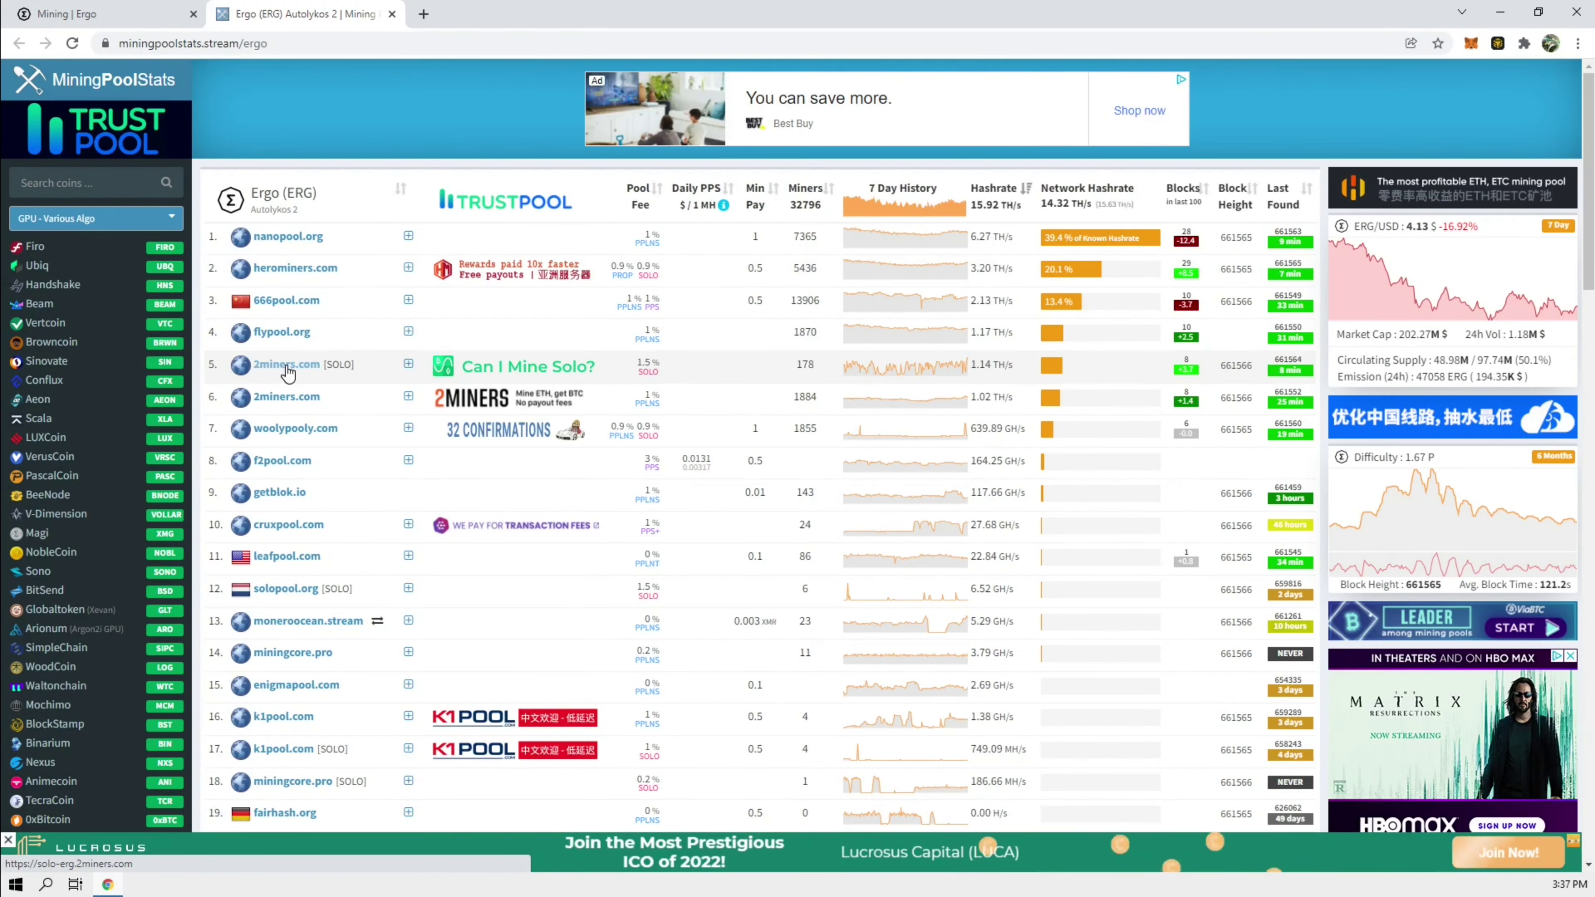
Step: Open the 2miners.com SOLO Ergo pool and scroll to its mining server table
click(308, 371)
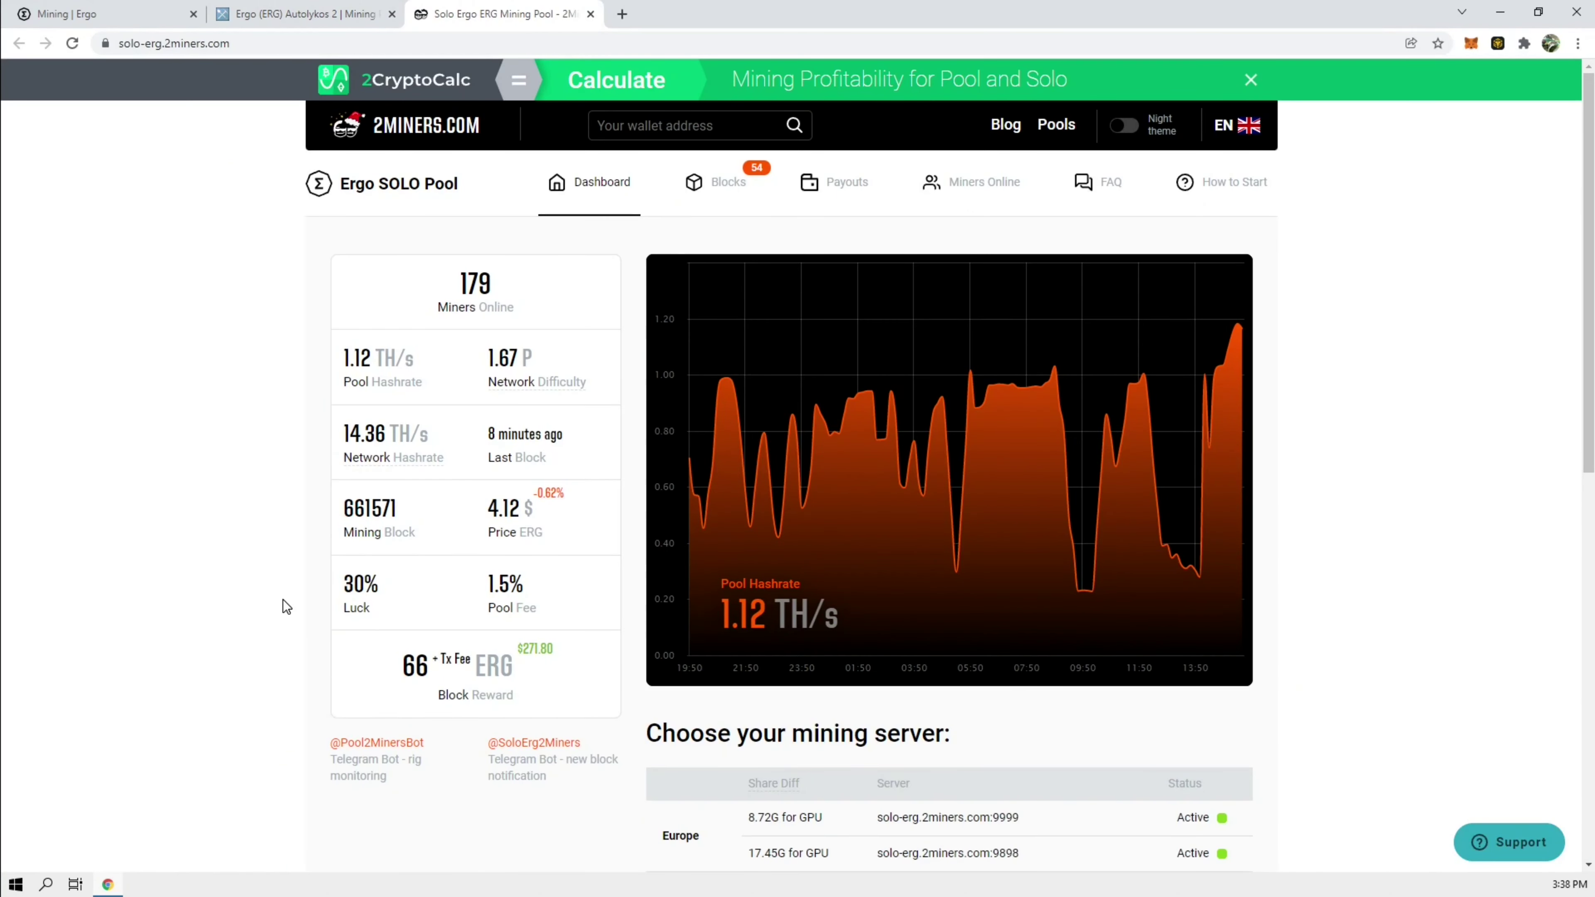
scroll(282, 599, down, 1)
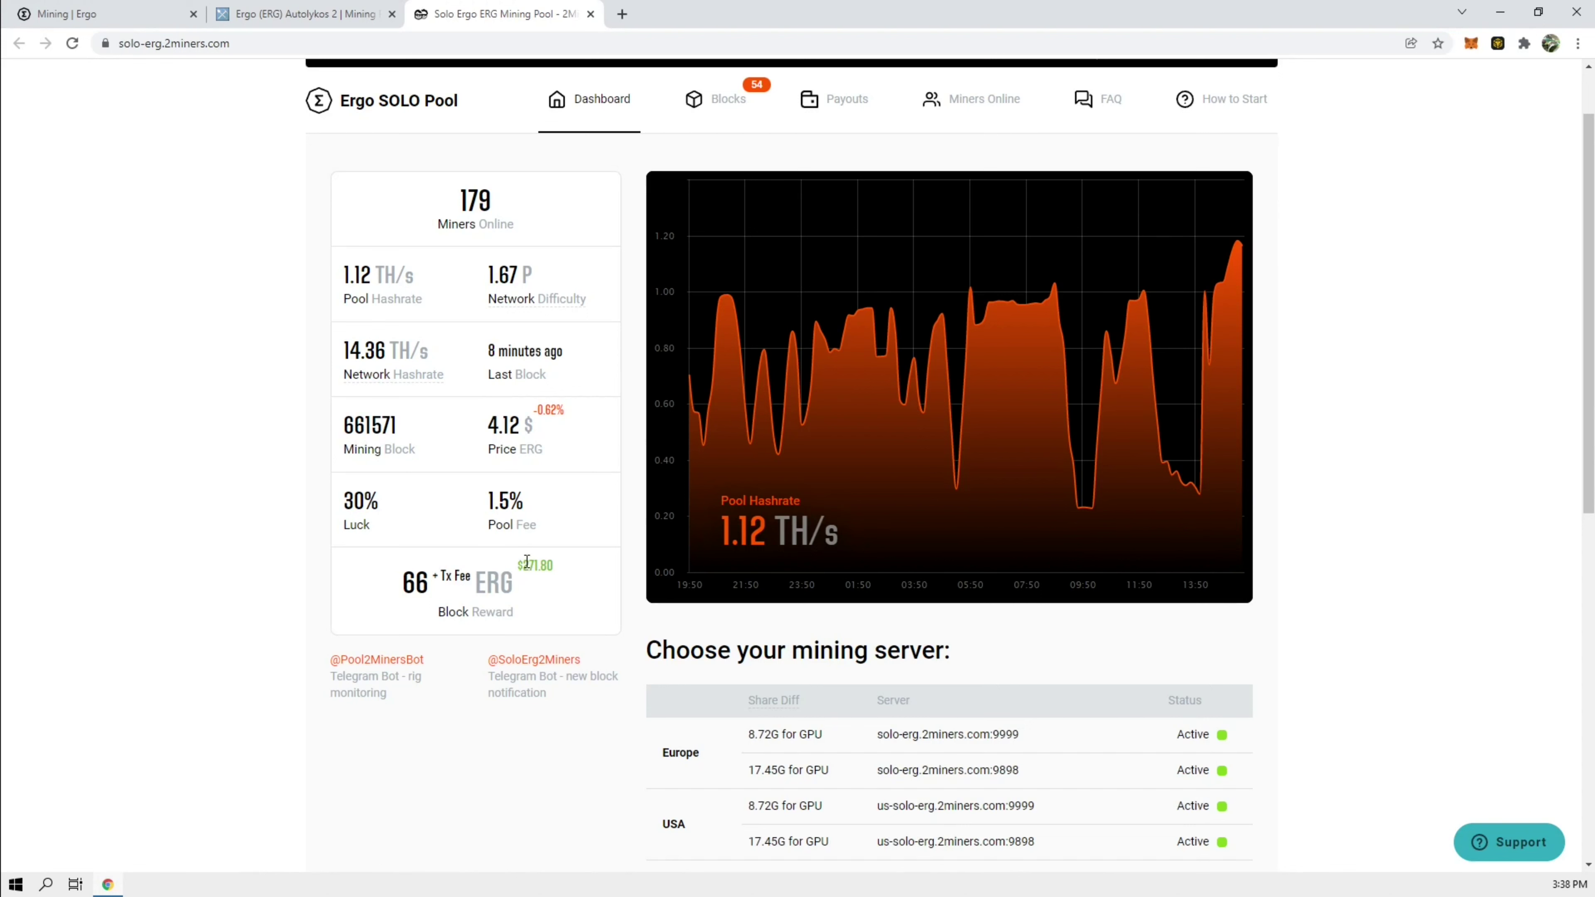
Step: Open the 2Miners 'How to Start' guide and scroll to the NBminer settings for solo-erg.2miners.com:9999
scroll(1235, 637, down, 4)
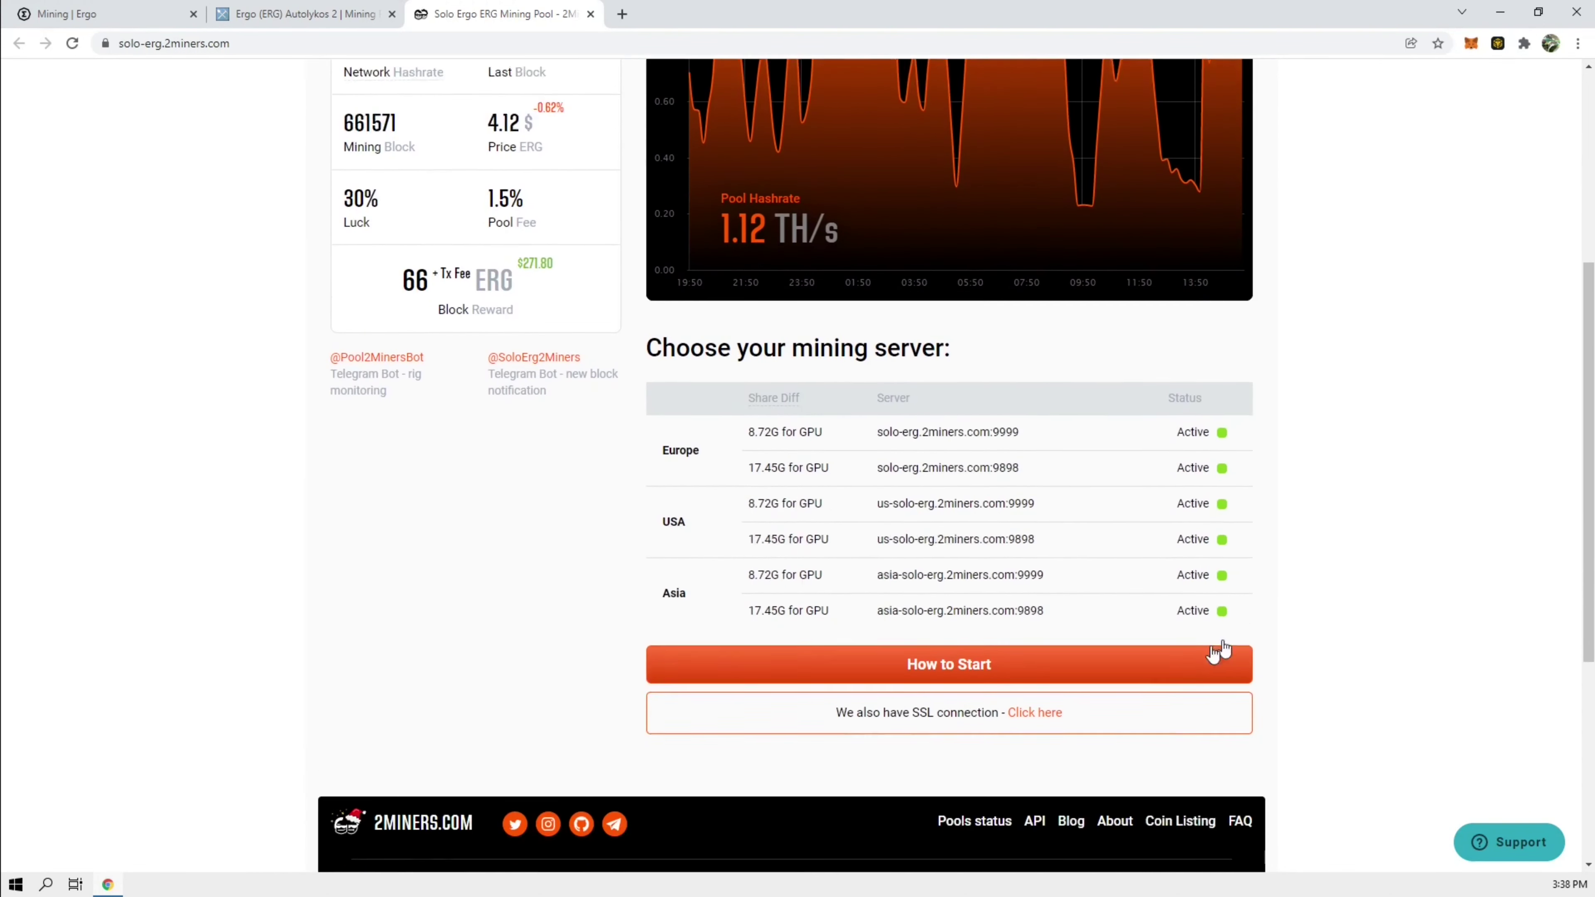
click(954, 634)
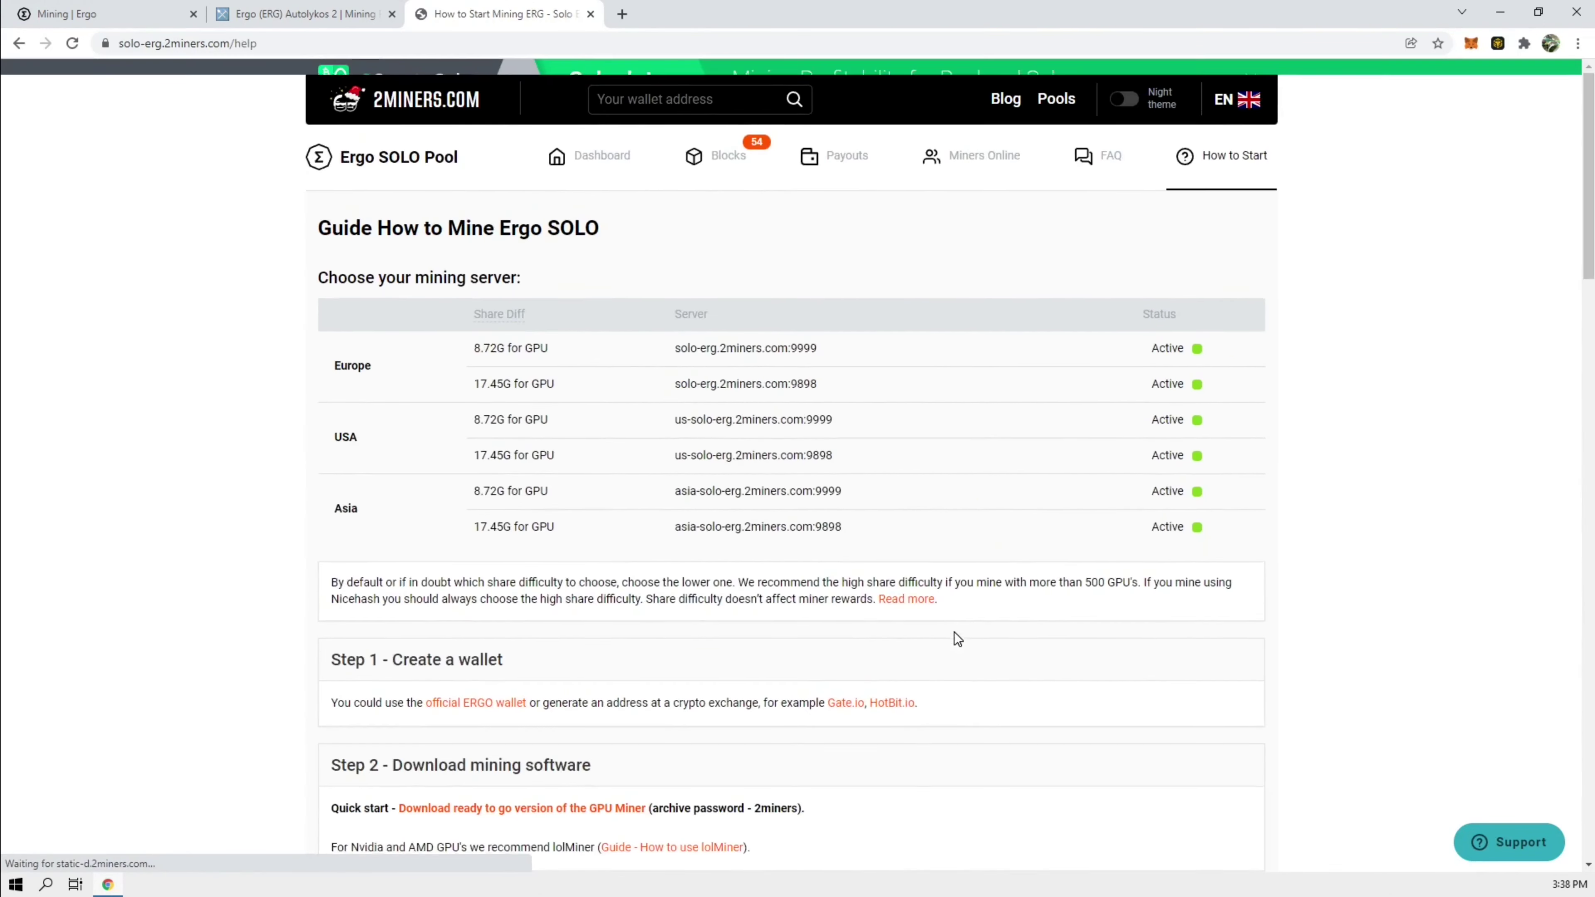
scroll(502, 502, down, 3)
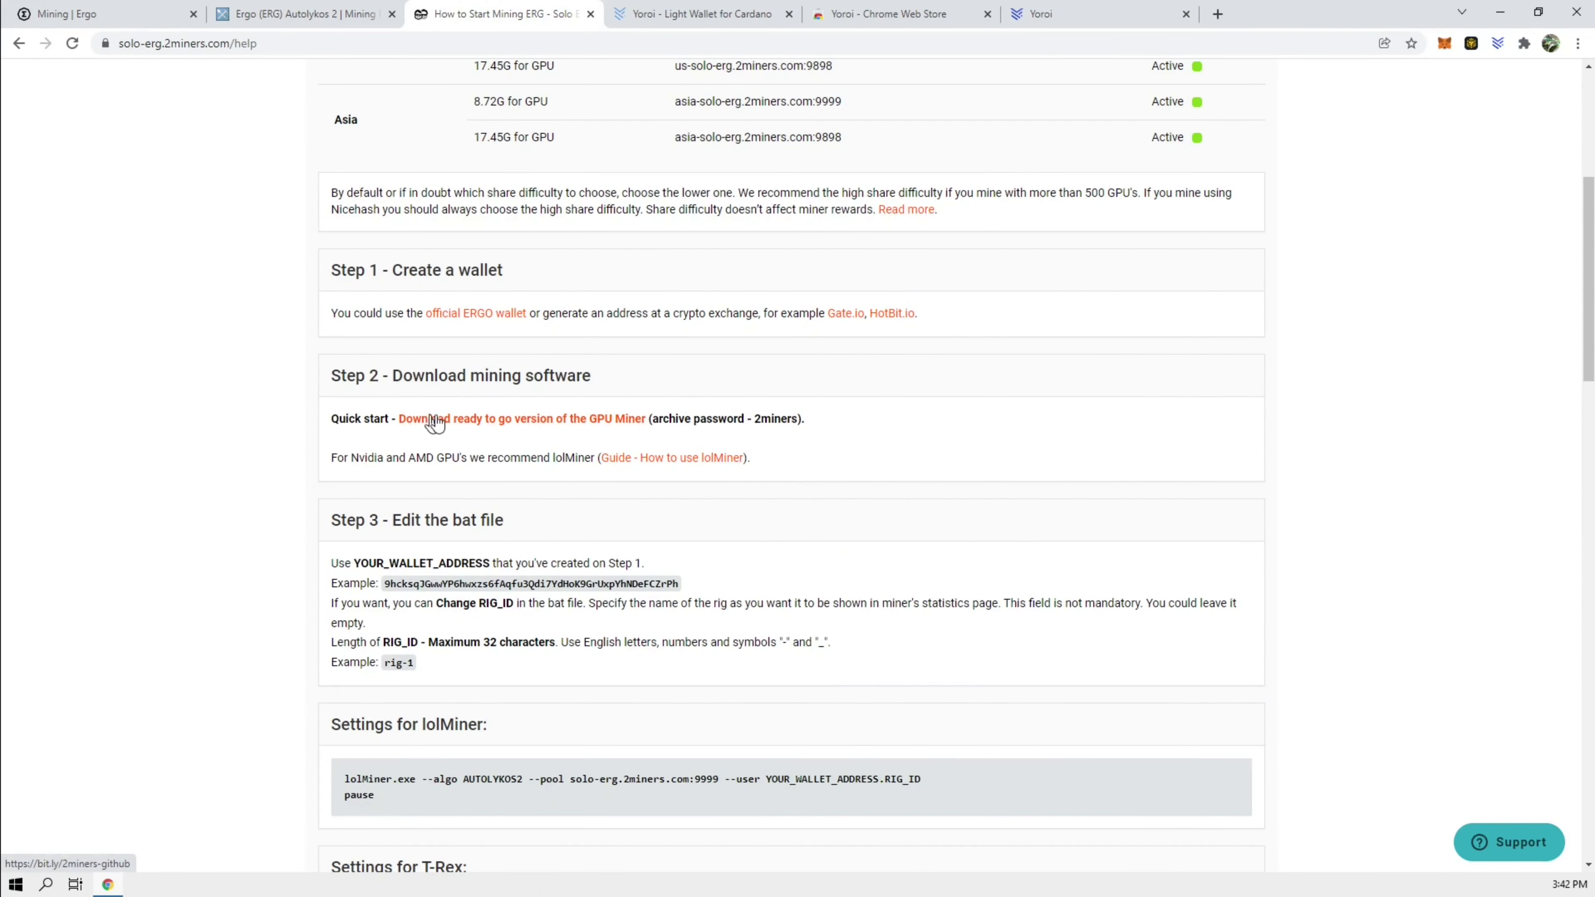
scroll(596, 367, down, 5)
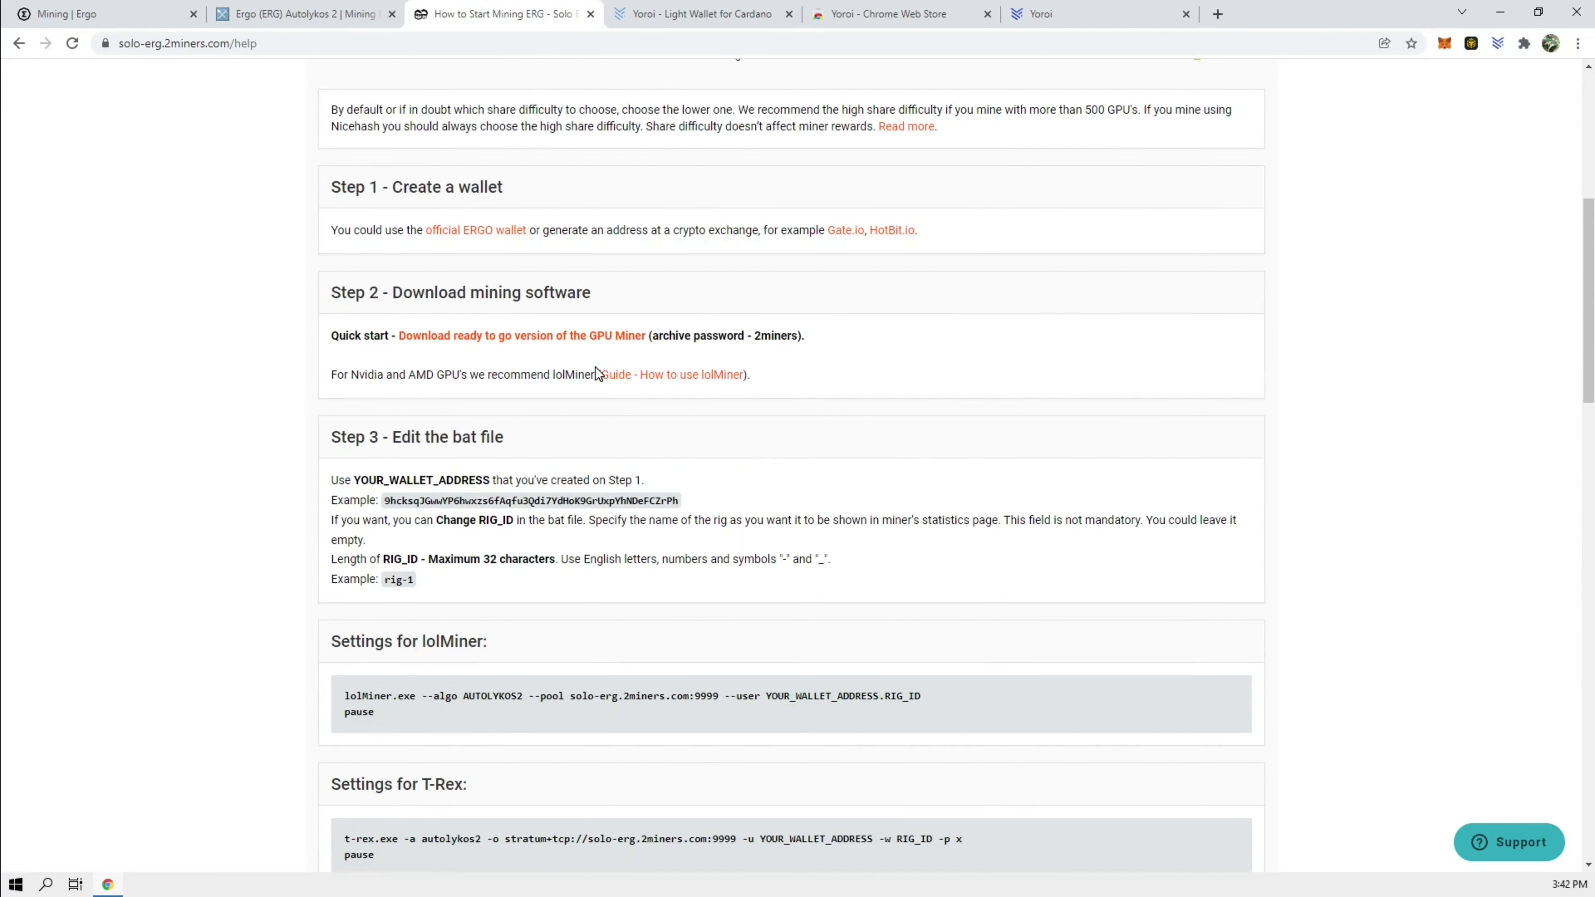
scroll(598, 367, up, 1)
scroll(598, 366, down, 3)
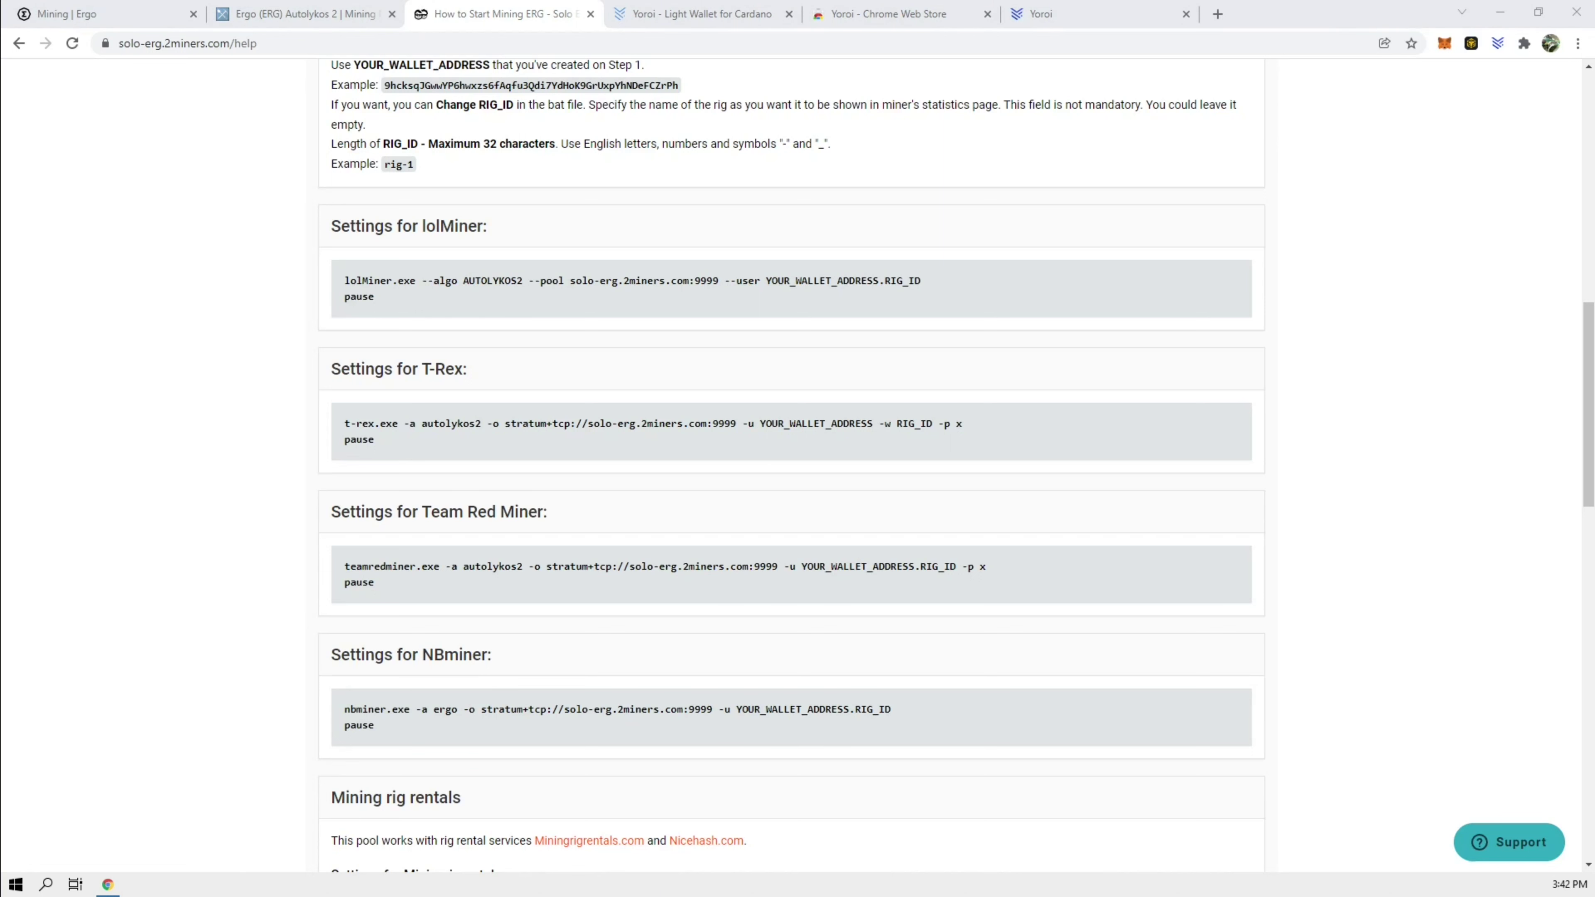
Step: Open the NBMiner_Win folder in File Explorer and start editing start_ergo.bat
drag(1594, 62, 1099, 80)
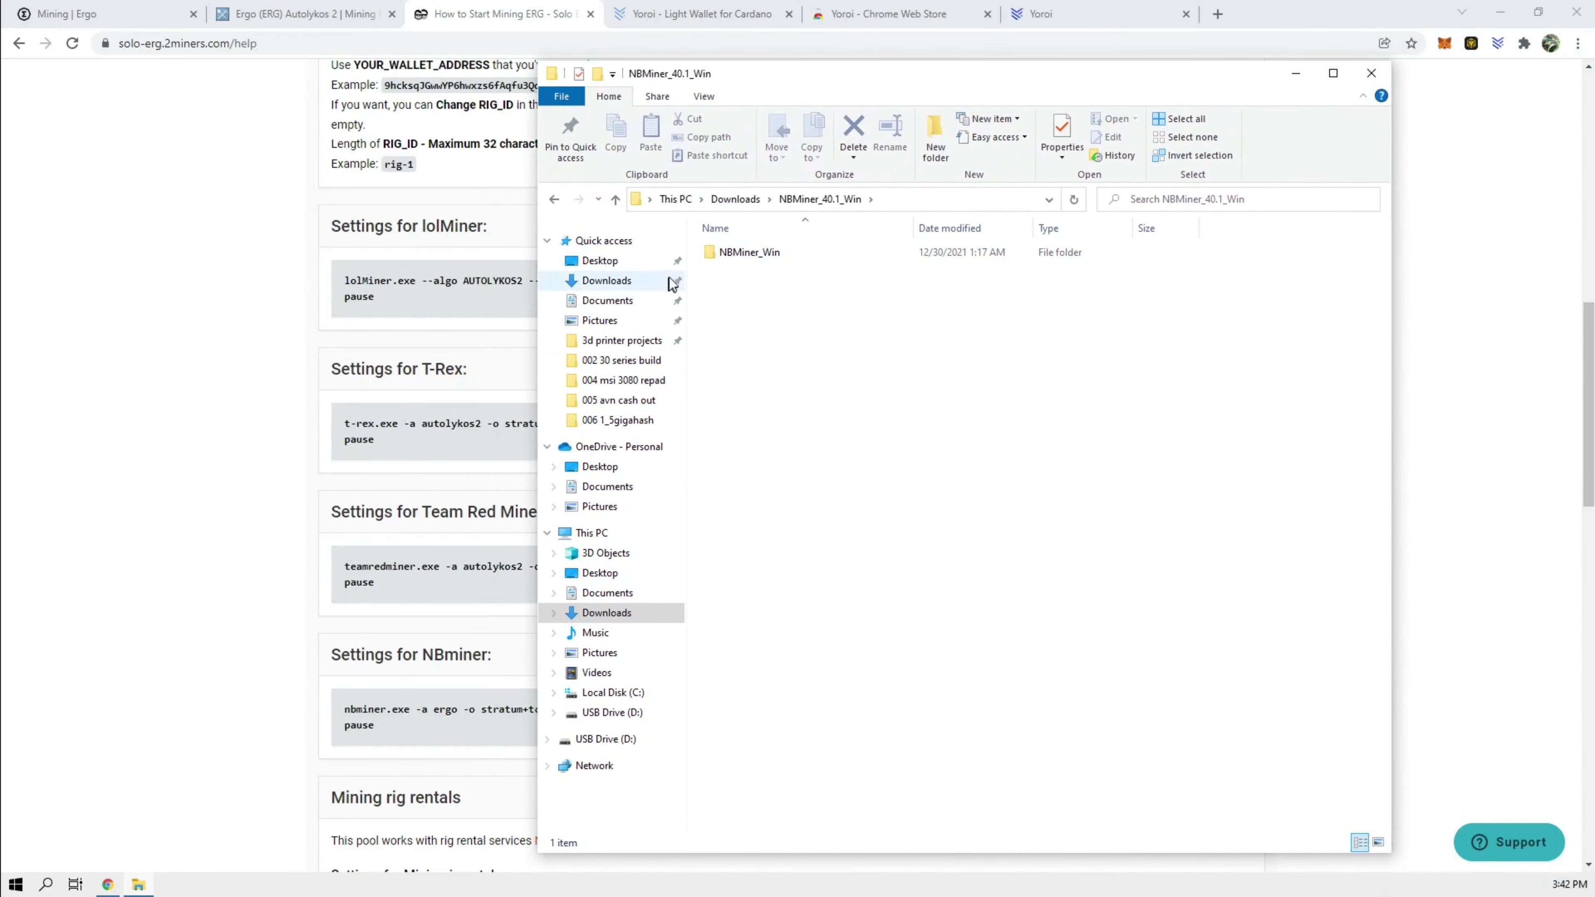
double_click(725, 254)
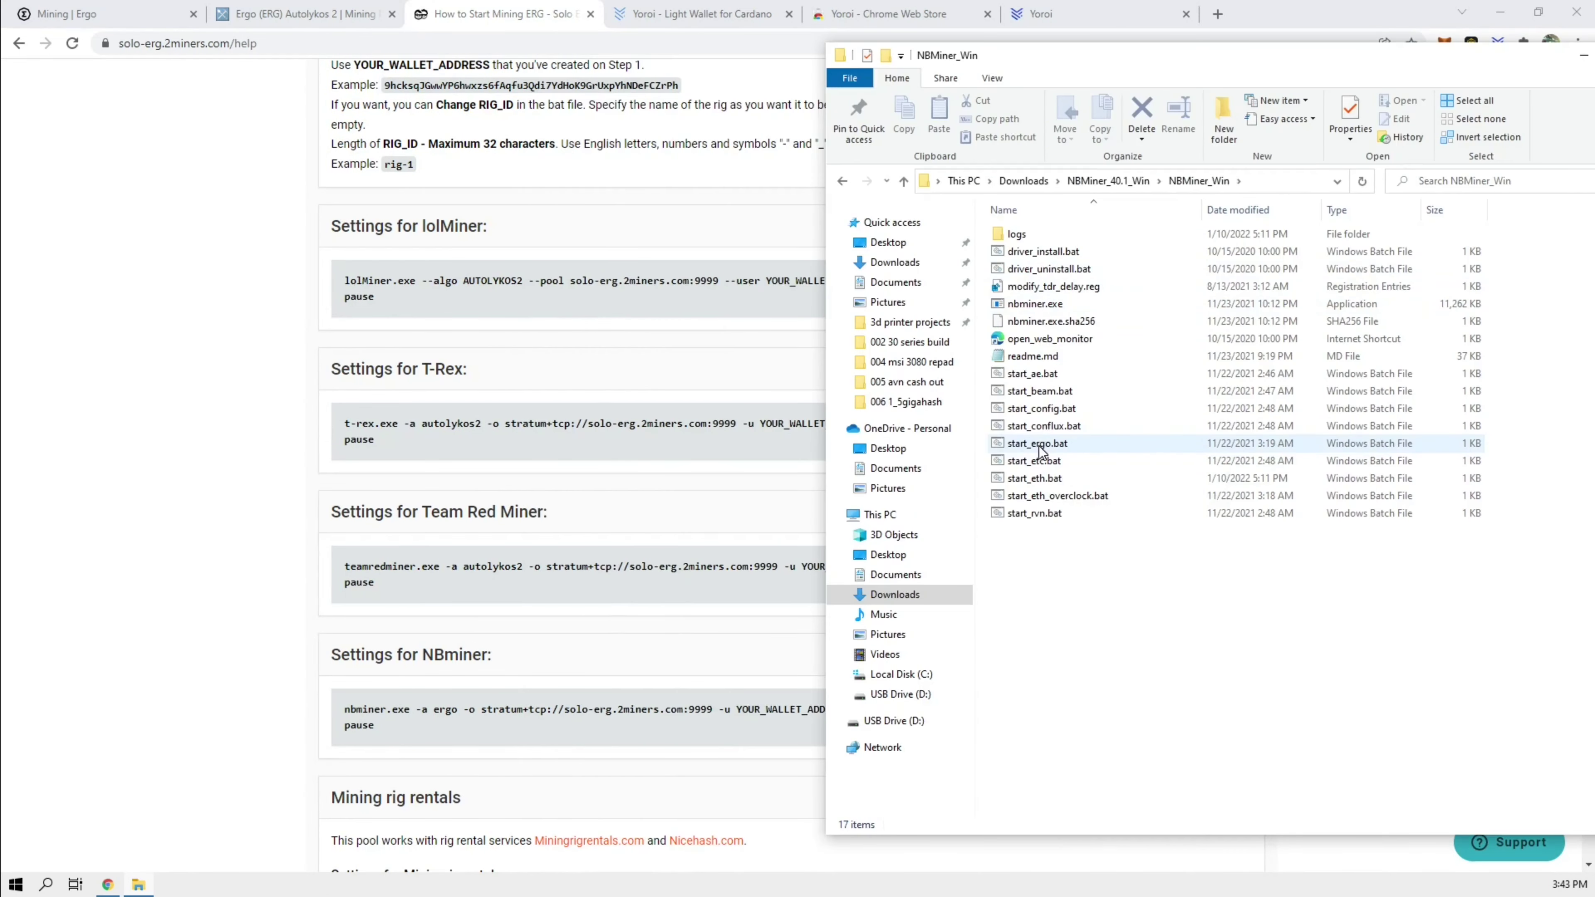
right_click(1039, 448)
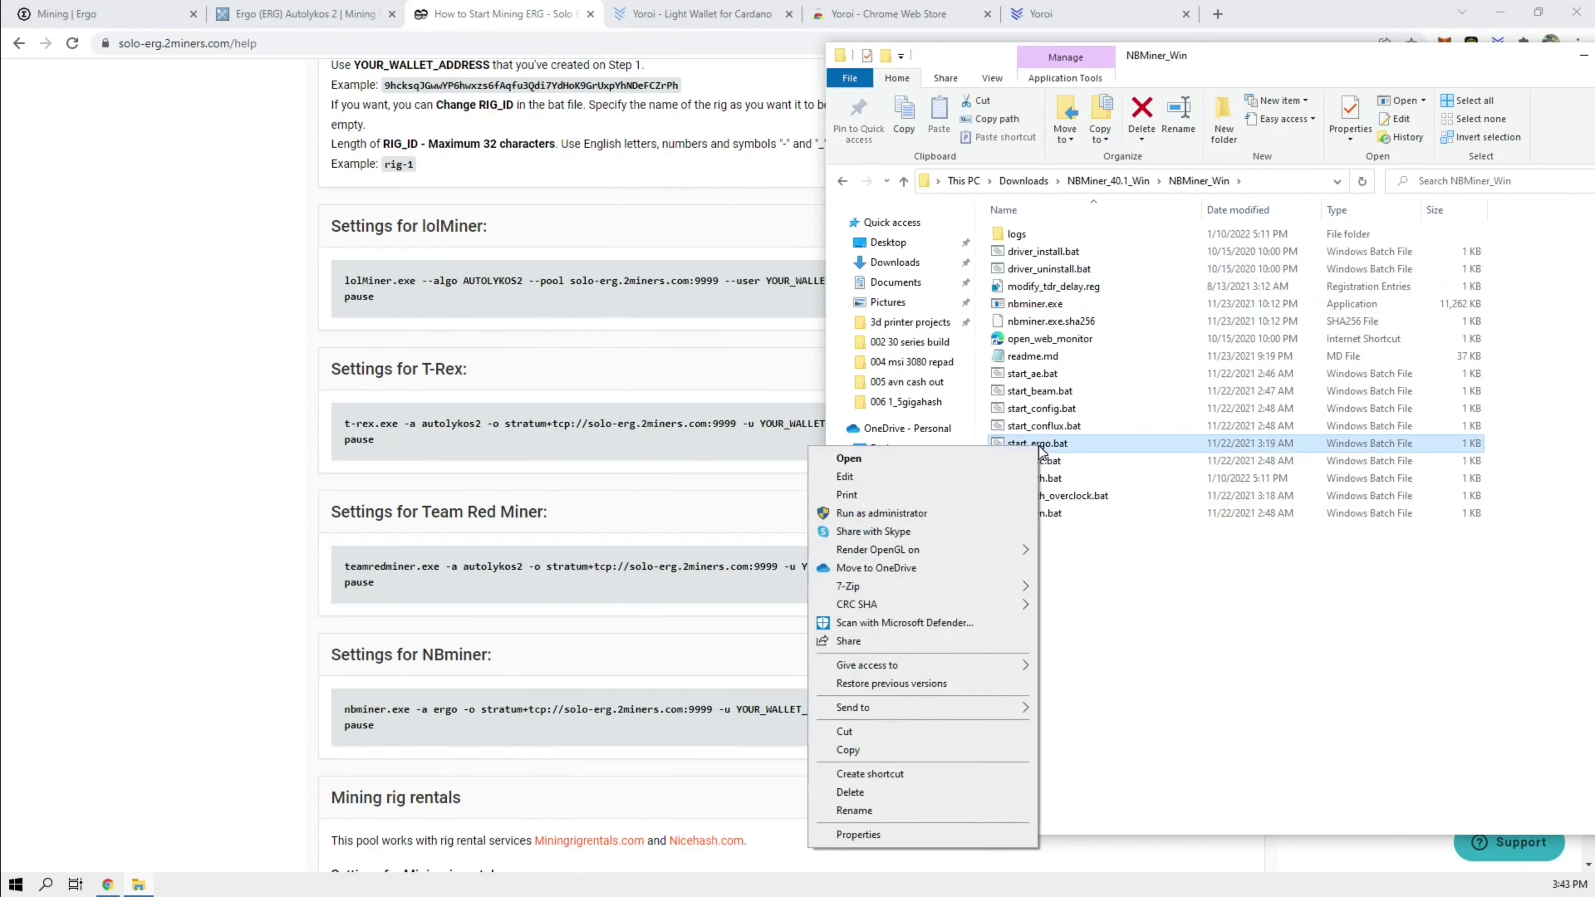
Step: Replace the old wallet address in start_ergo.bat with the new wallet address
click(945, 476)
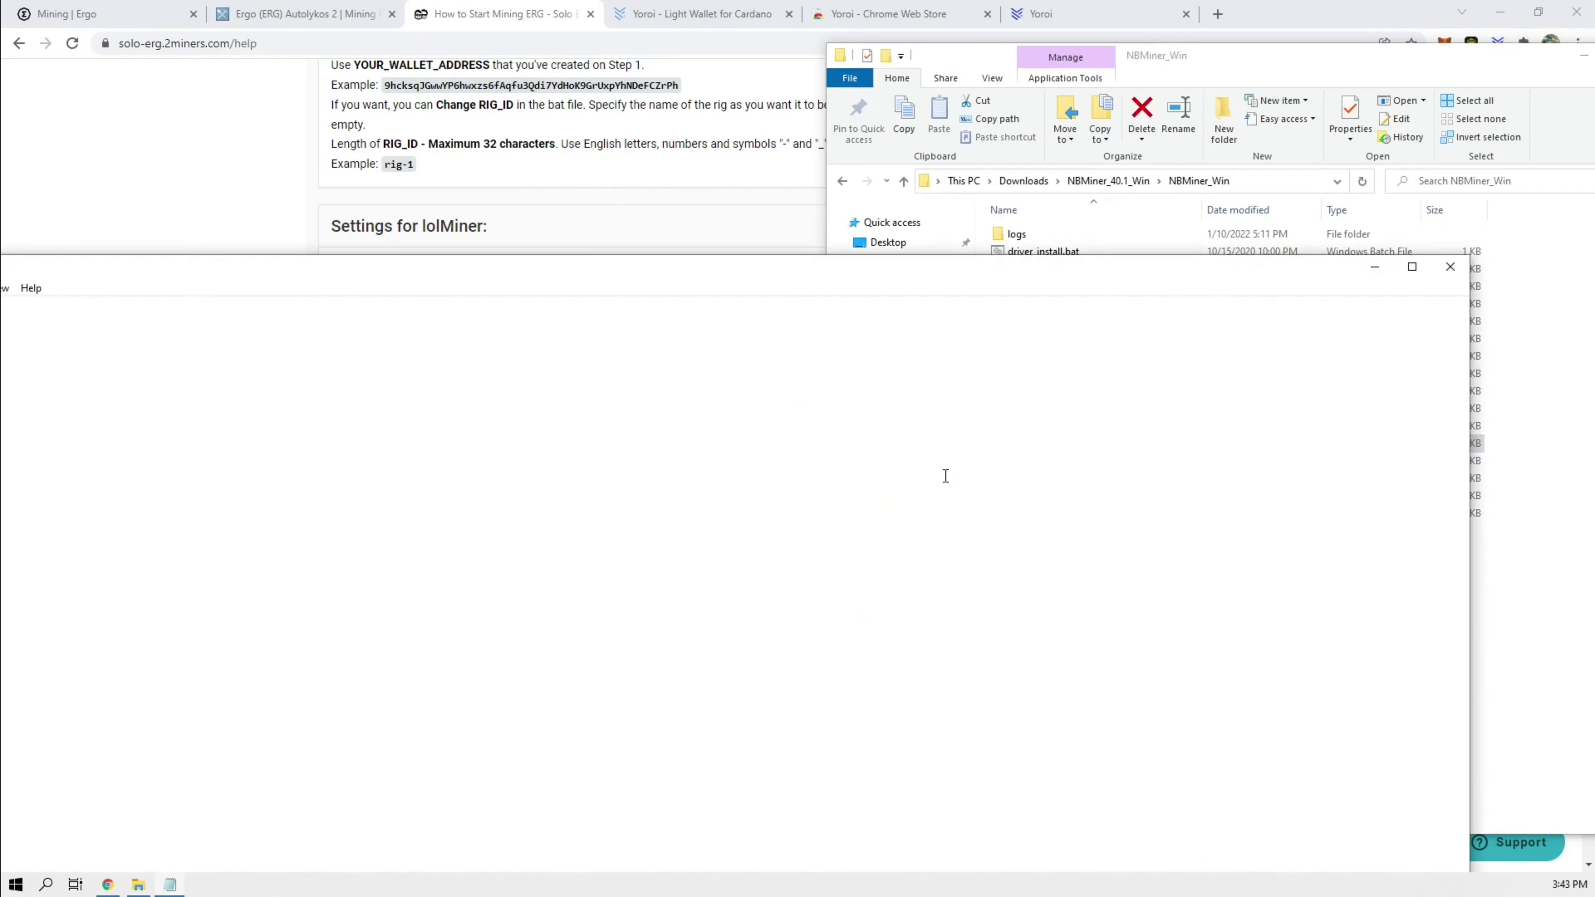
drag(801, 273, 1046, 182)
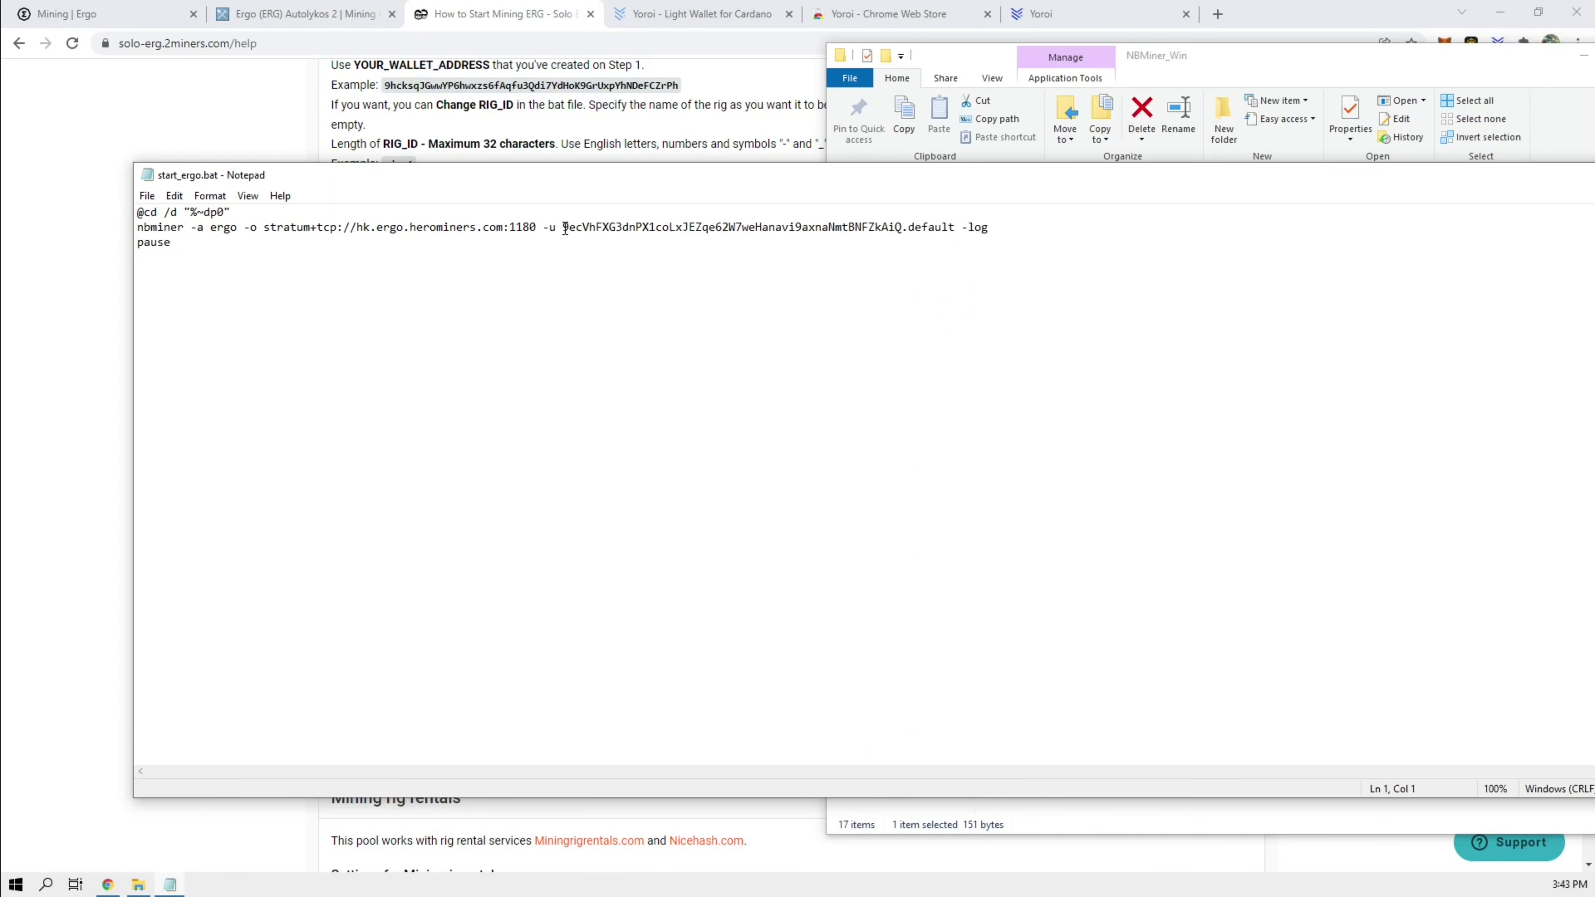
drag(564, 228, 897, 228)
right_click(654, 226)
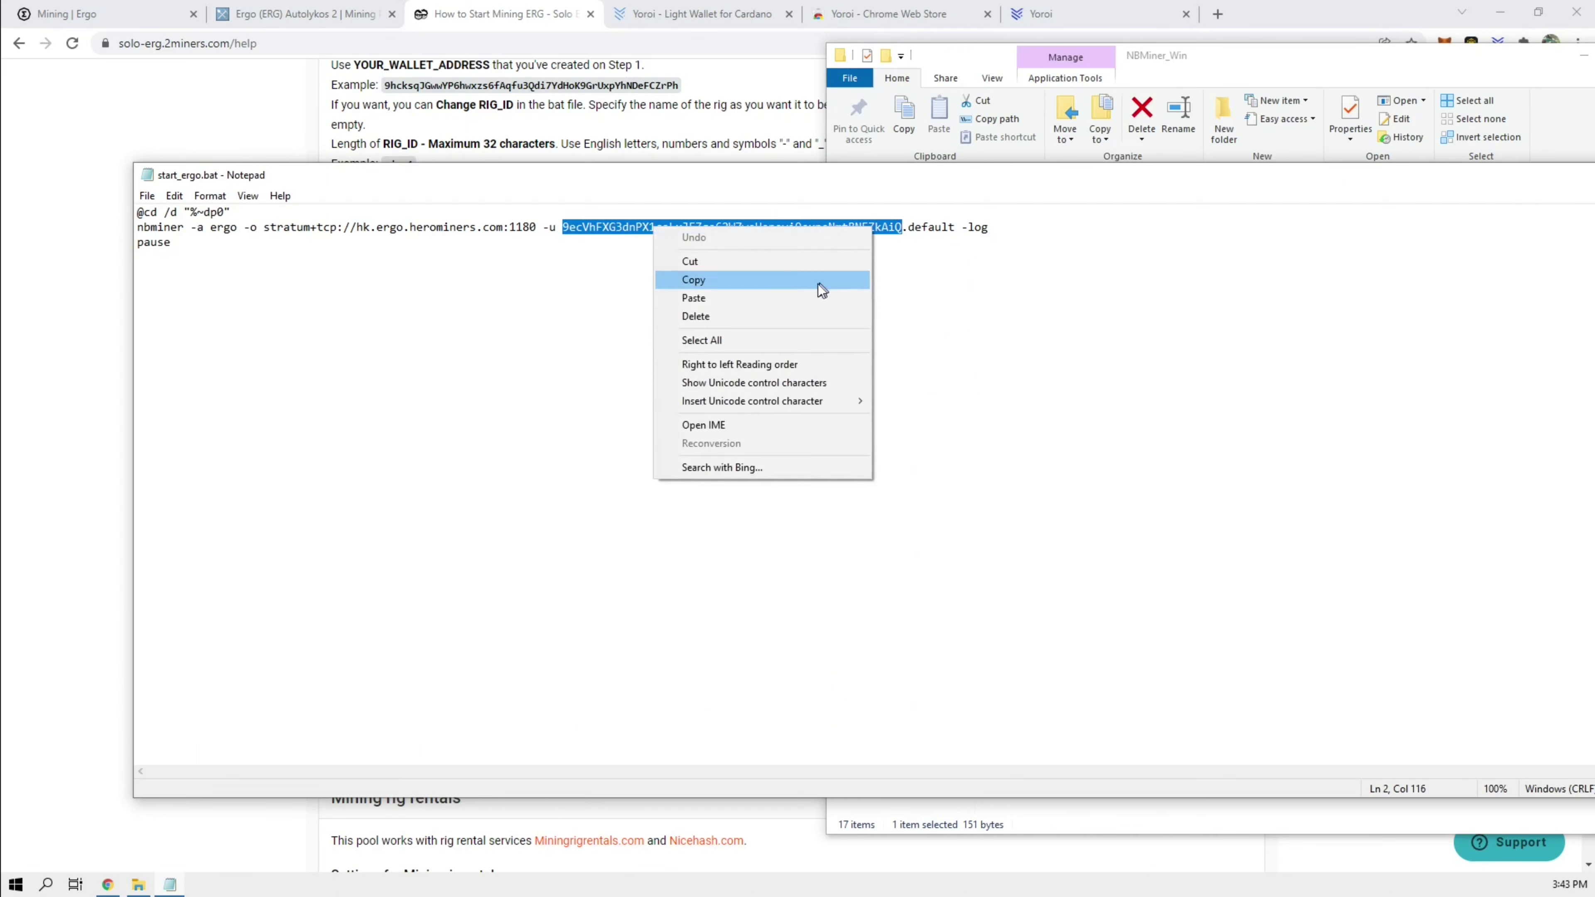
click(780, 299)
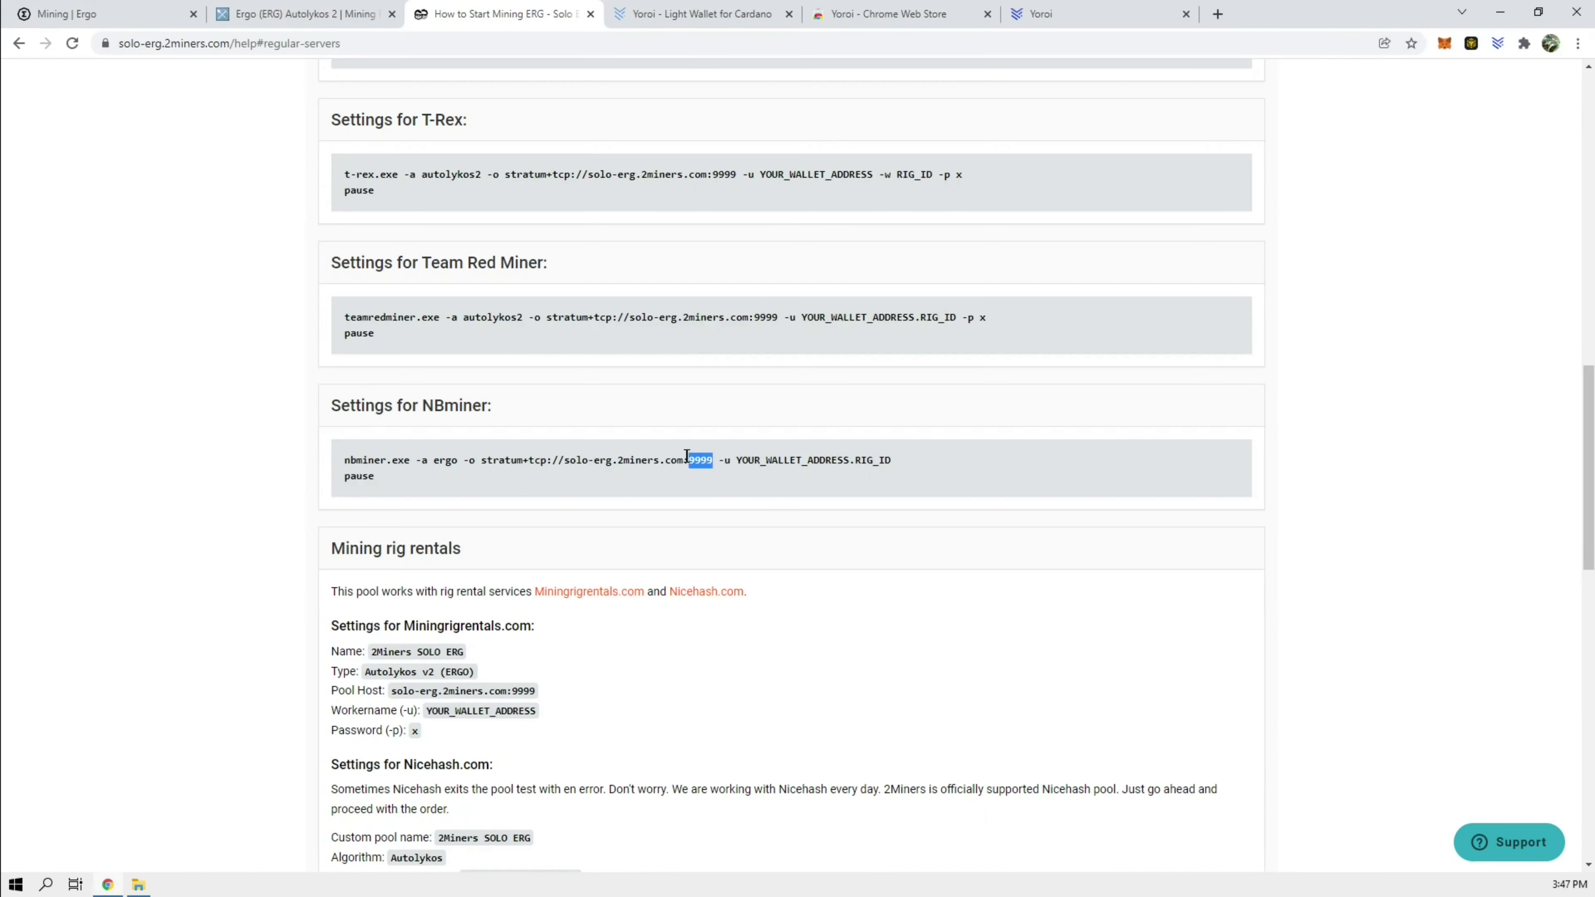
Step: Swap in stratum+tcp://solo-erg.2miners.com:9999 as the pool URL, save start_ergo.bat and run it
drag(686, 456, 481, 462)
key(ctrl+c)
click(138, 885)
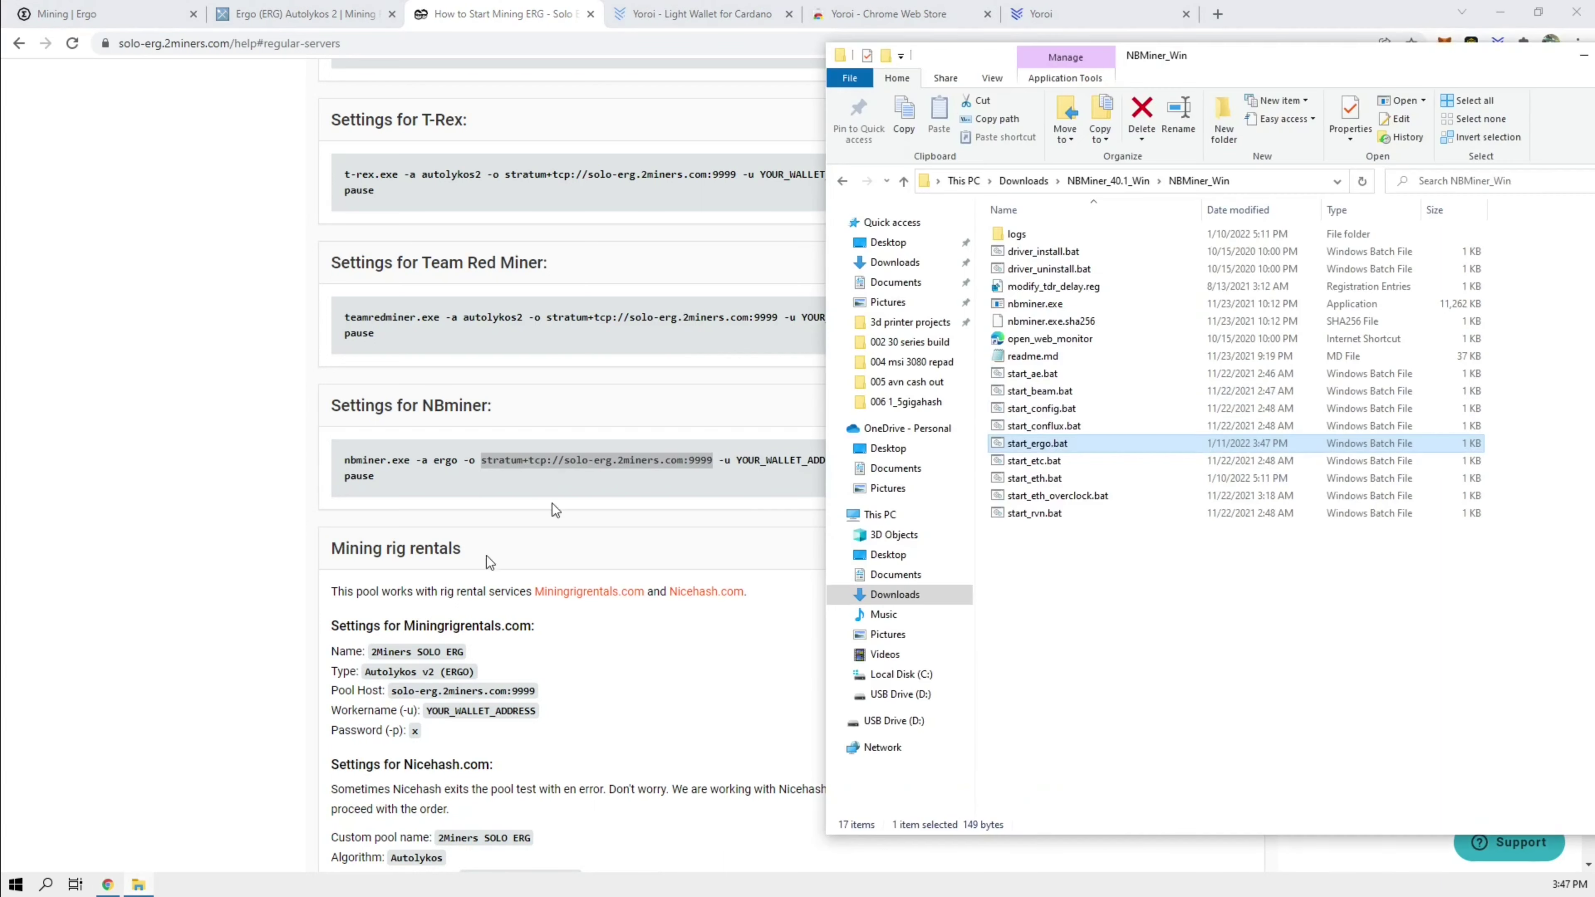
right_click(1041, 443)
click(846, 478)
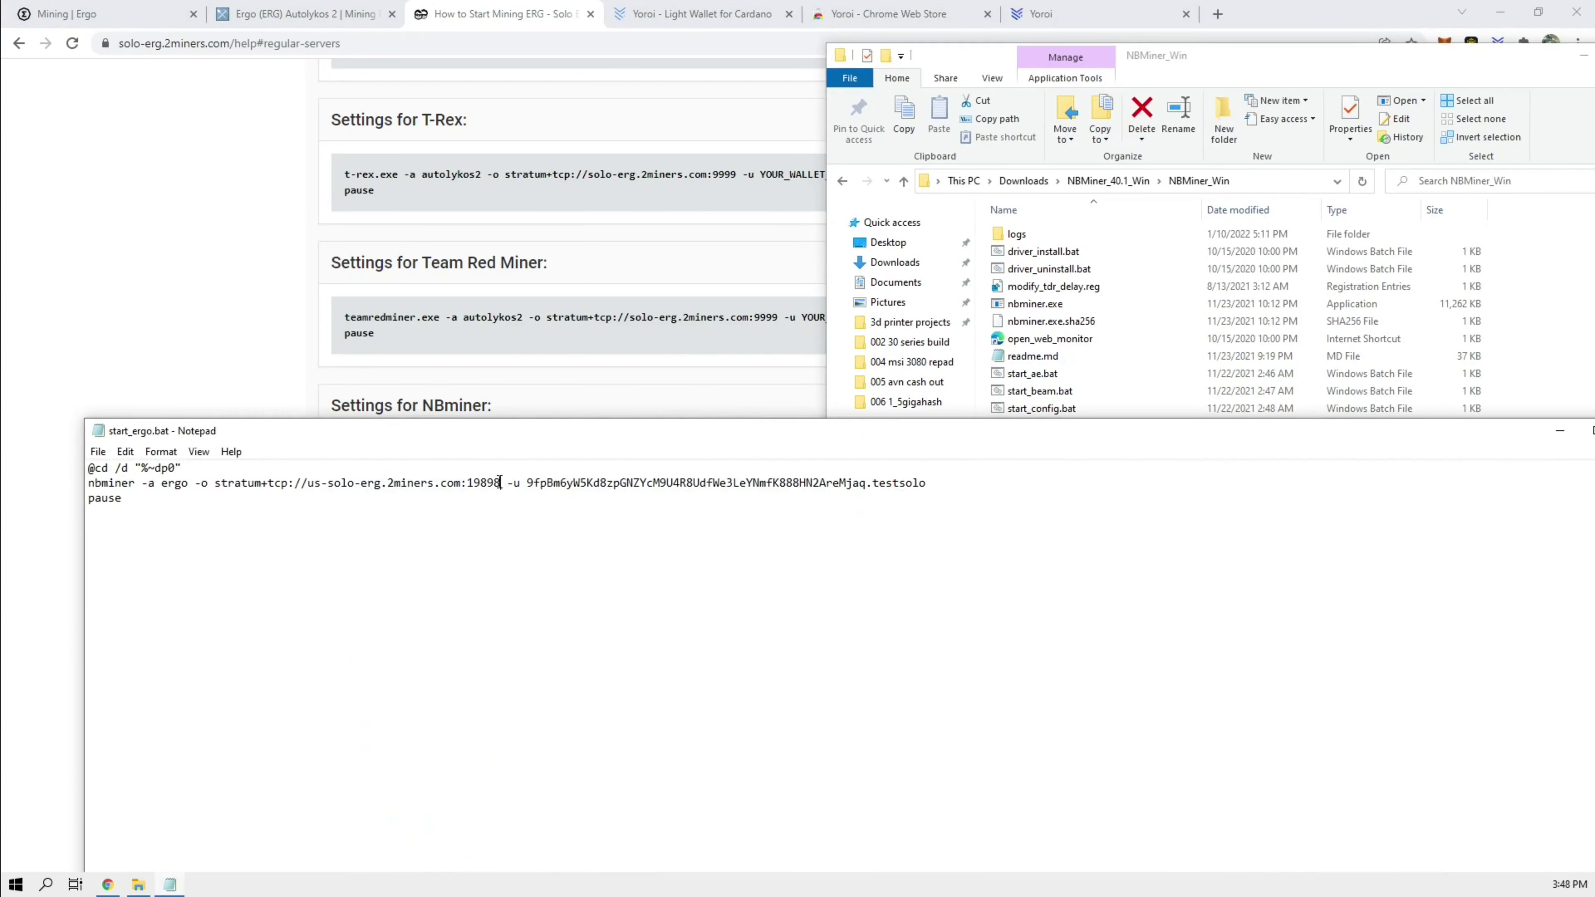
drag(500, 482, 216, 484)
key(ctrl+v)
key(alt+F4)
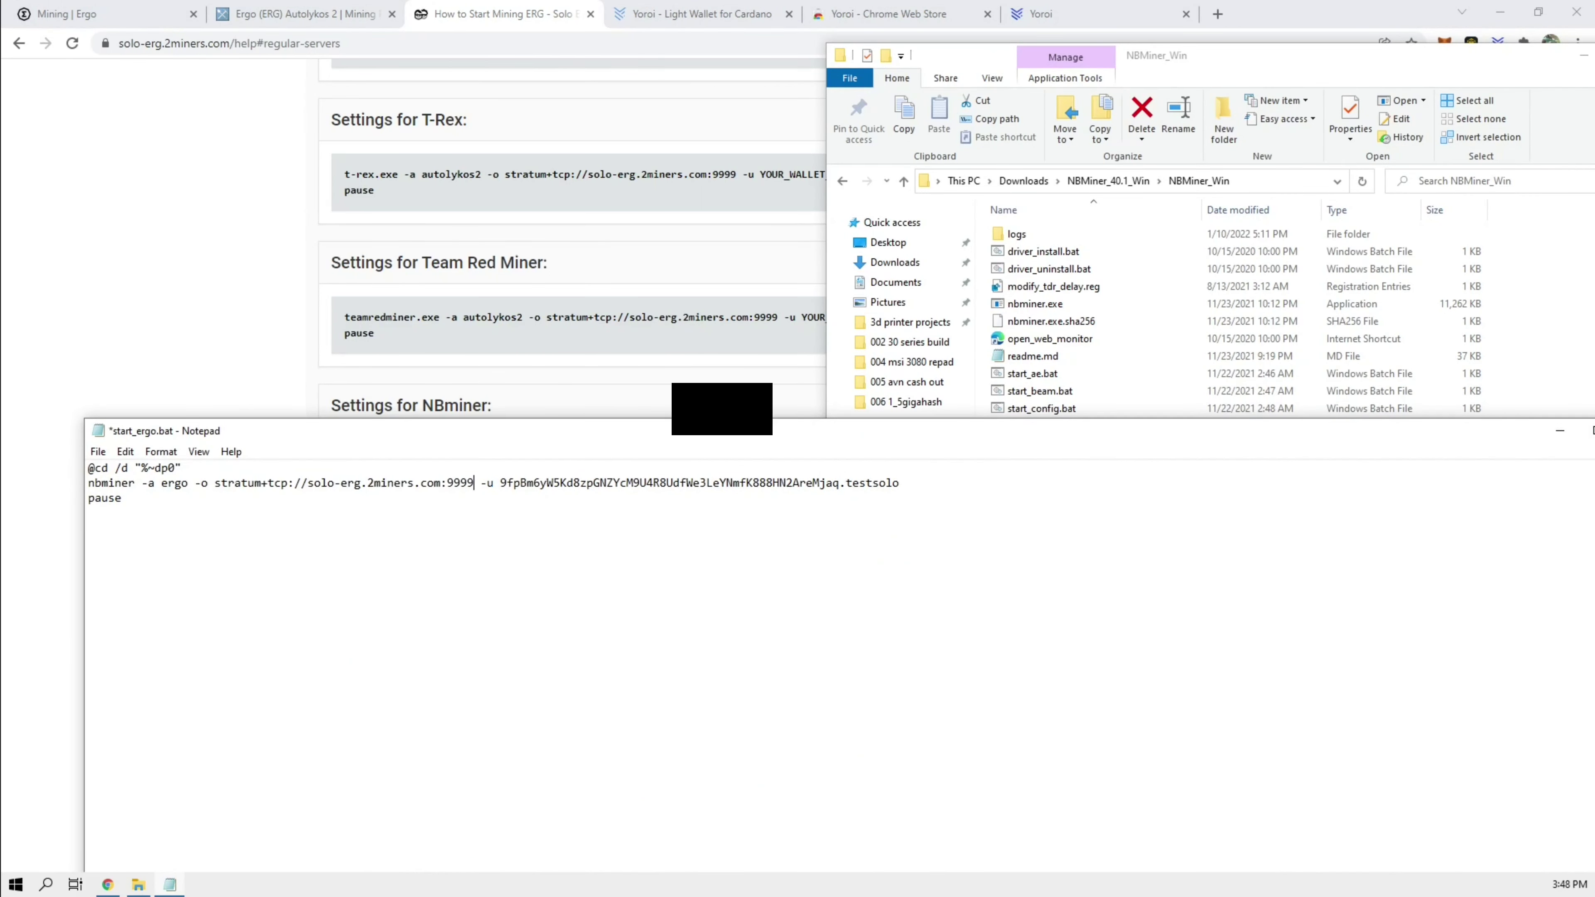
click(779, 454)
double_click(1023, 447)
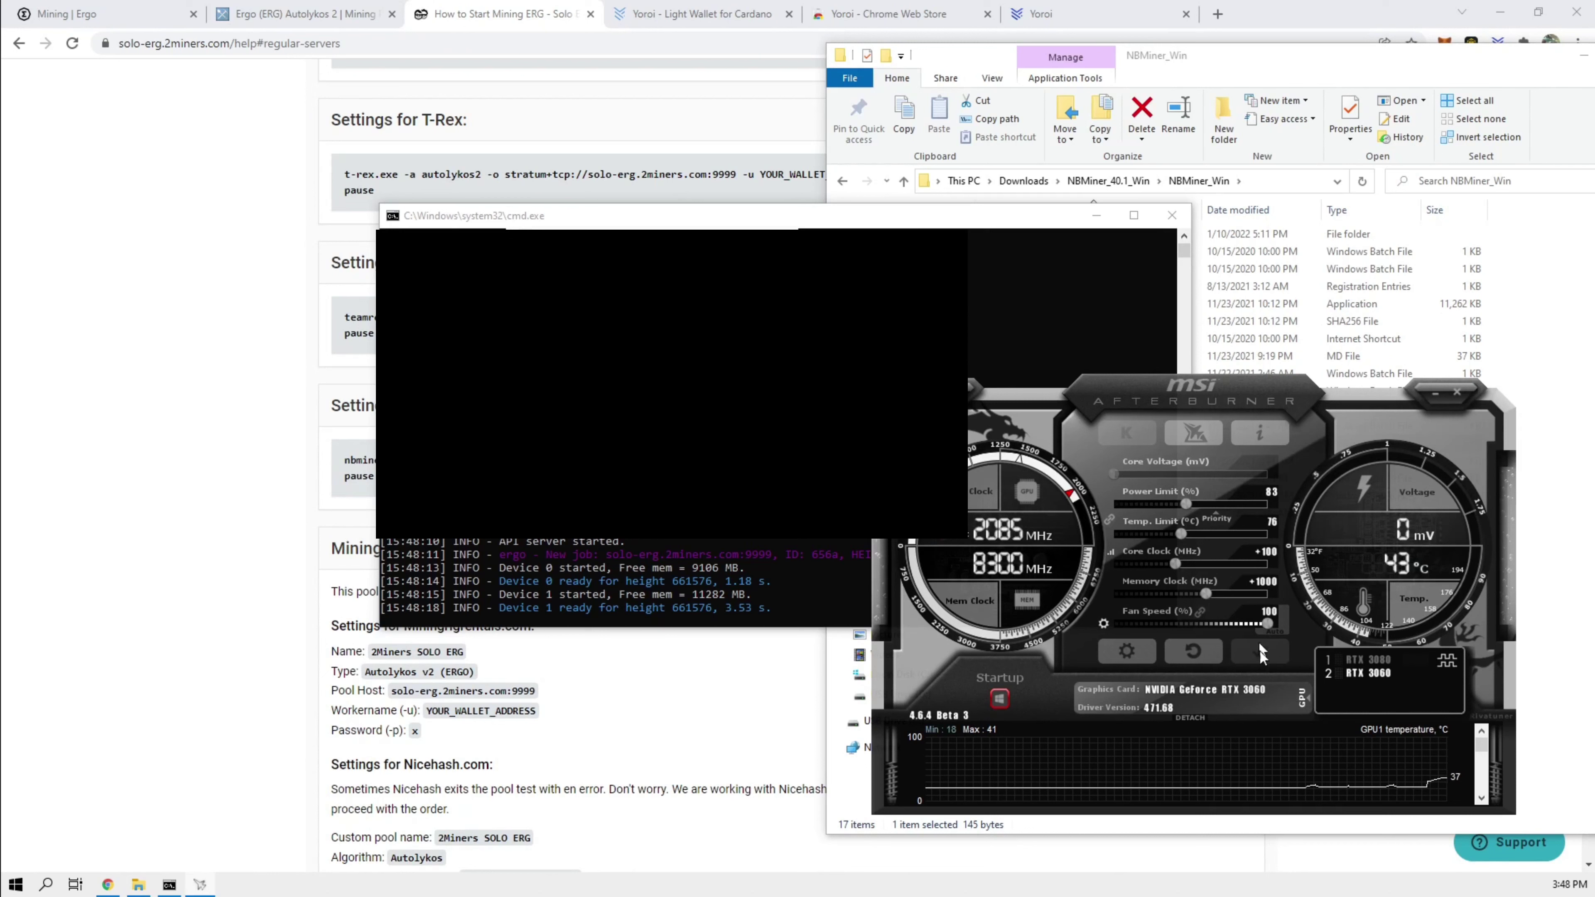
Step: Show RTX 3080 readouts in MSI Afterburner and bring forward NBMiner's console reporting 305.4 MH/s
click(1305, 696)
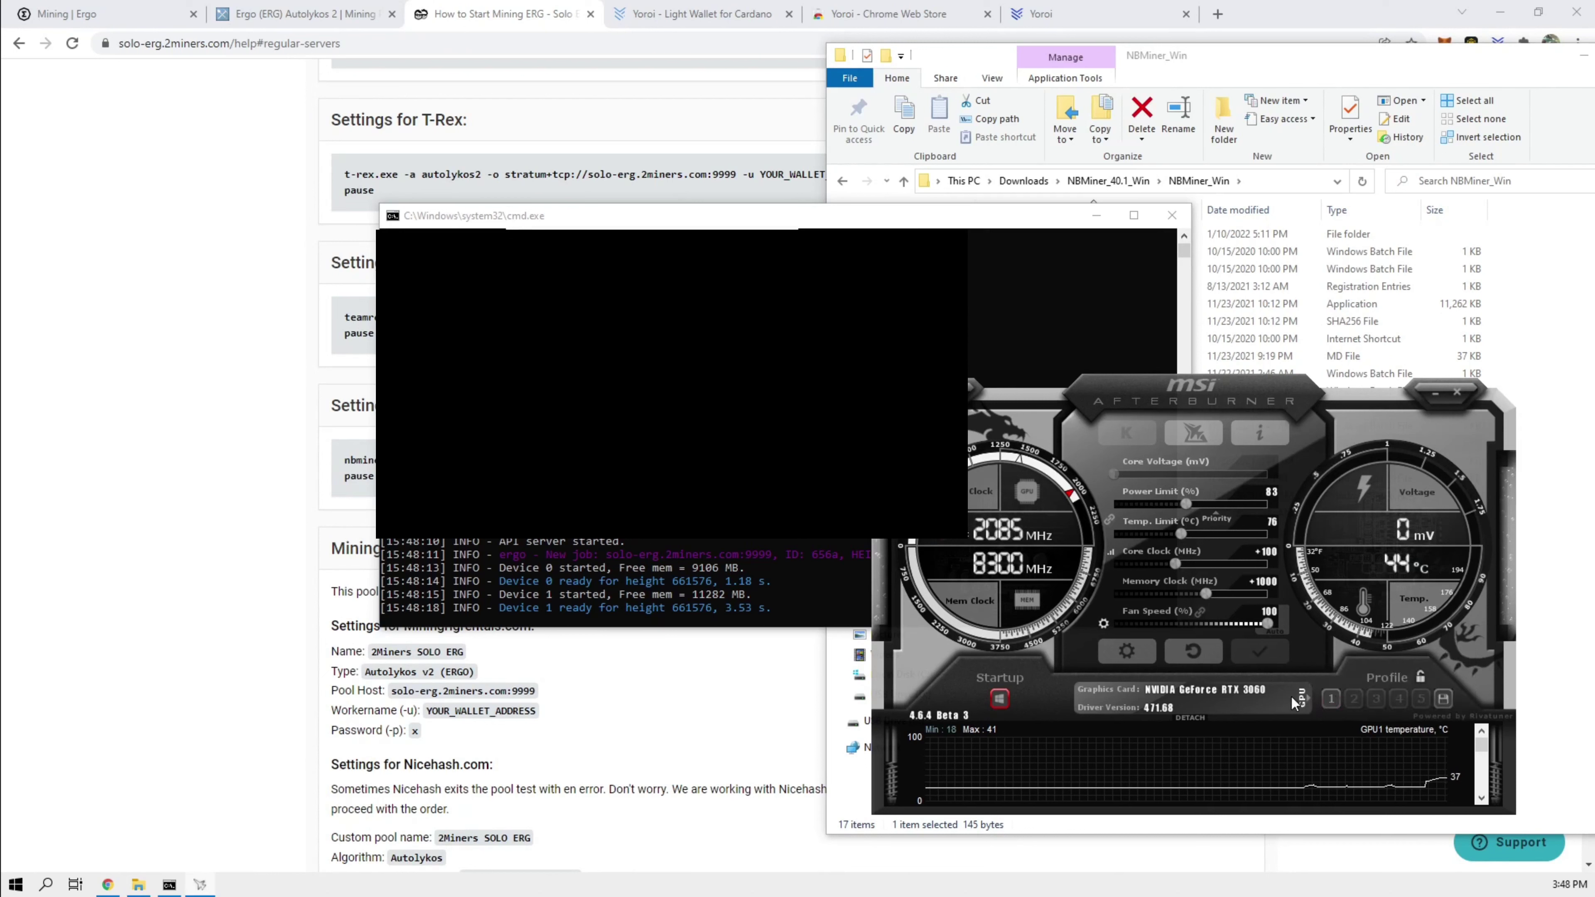
click(1294, 696)
click(1368, 660)
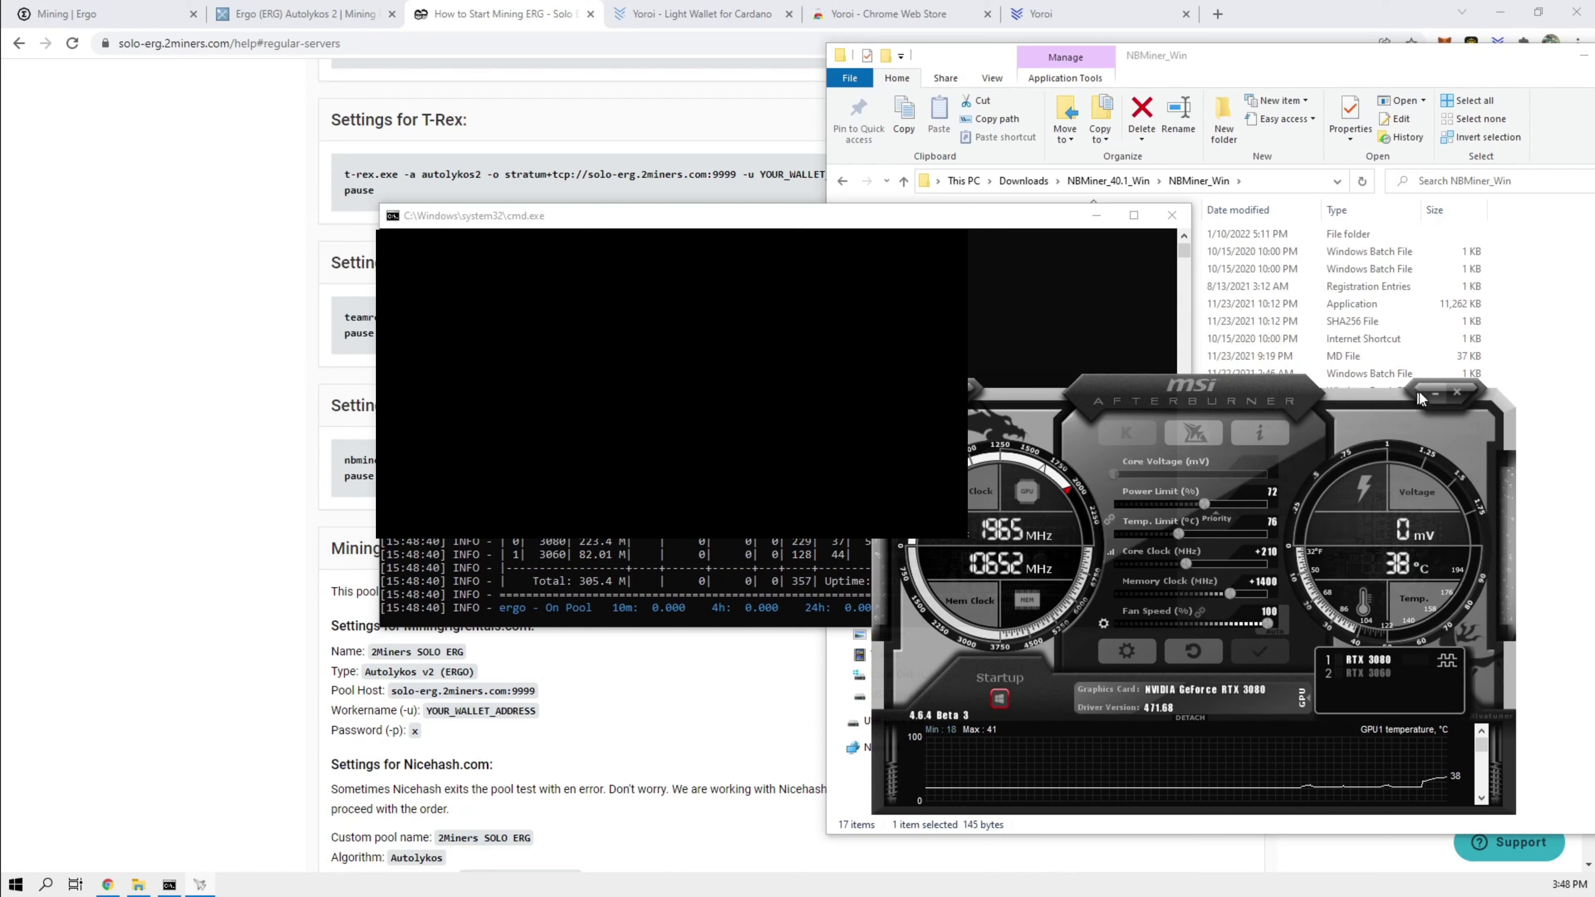
click(944, 220)
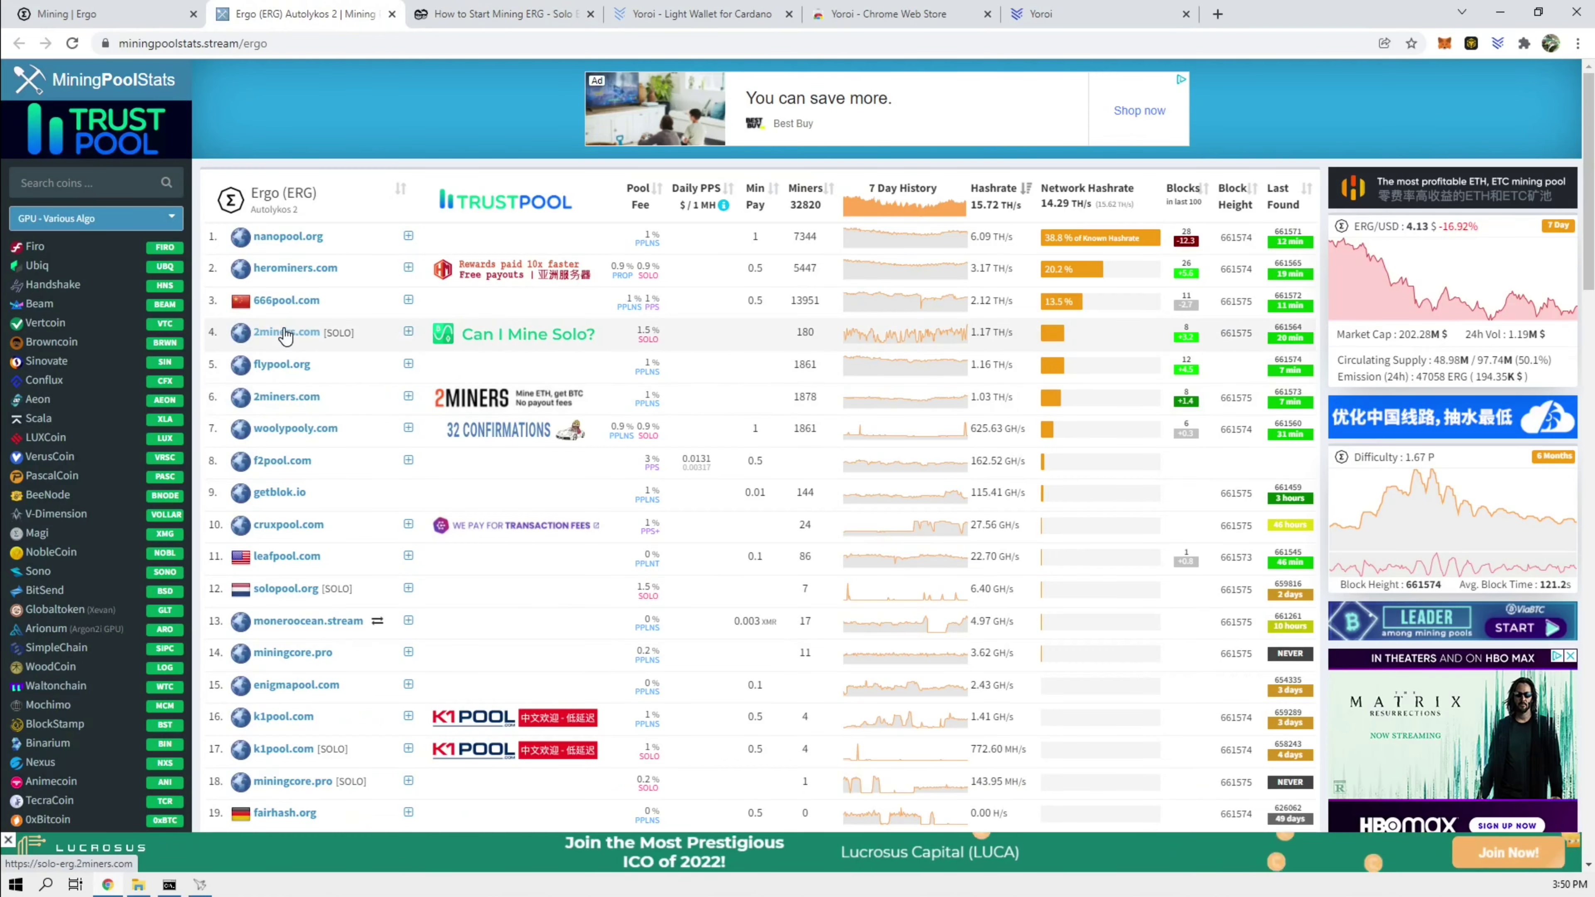
Step: Look up the new wallet address on the solo-erg.2miners.com dashboard to see worker testsolo
click(286, 328)
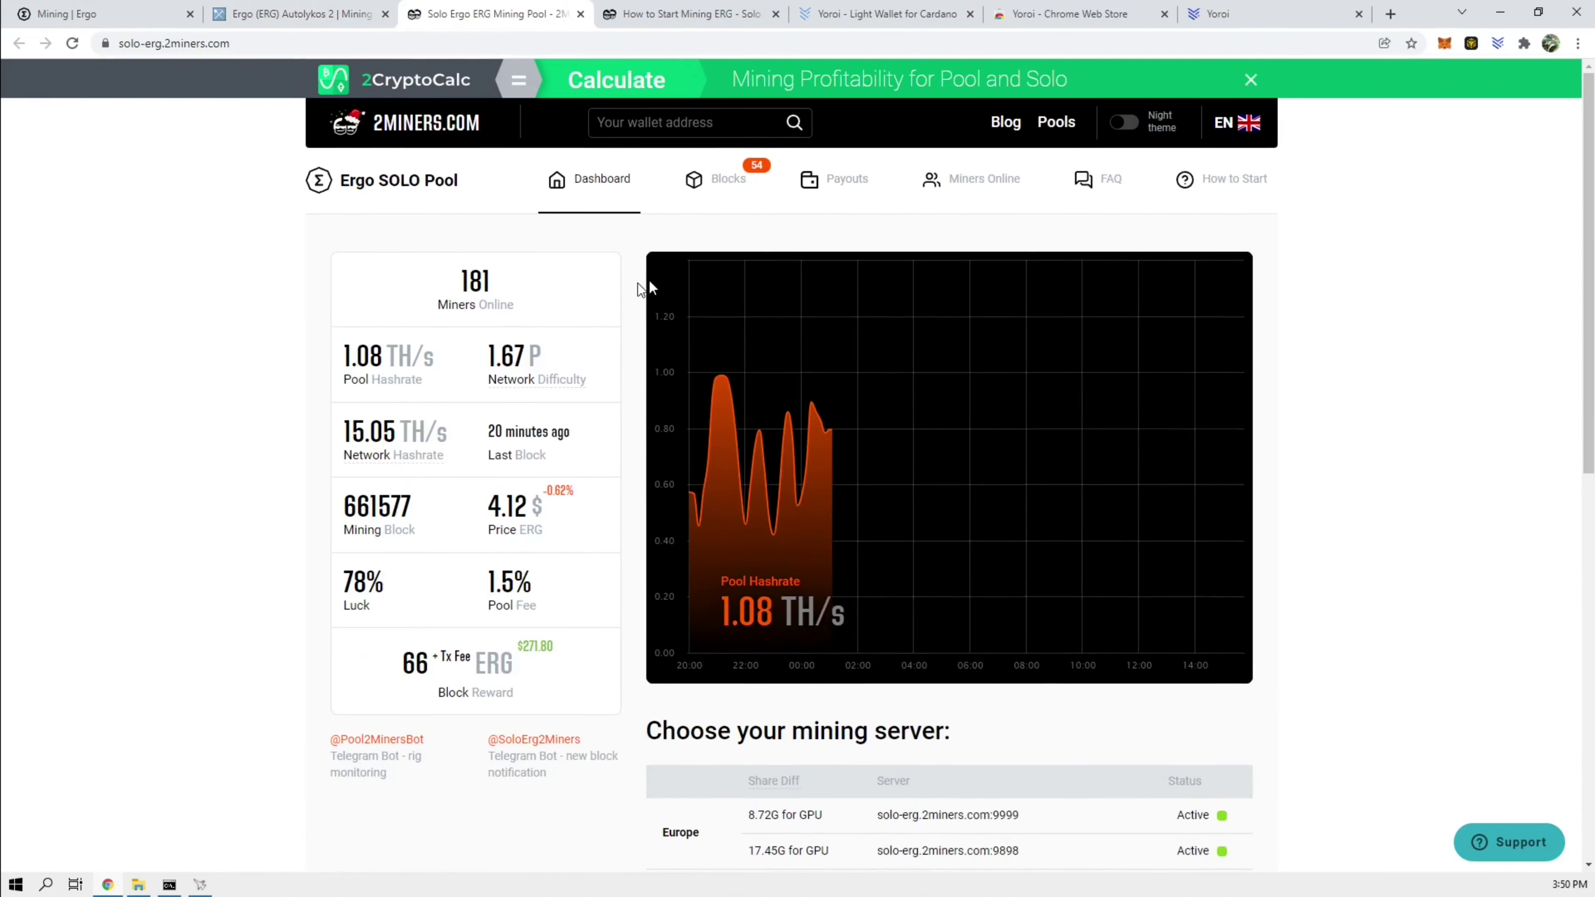
click(599, 125)
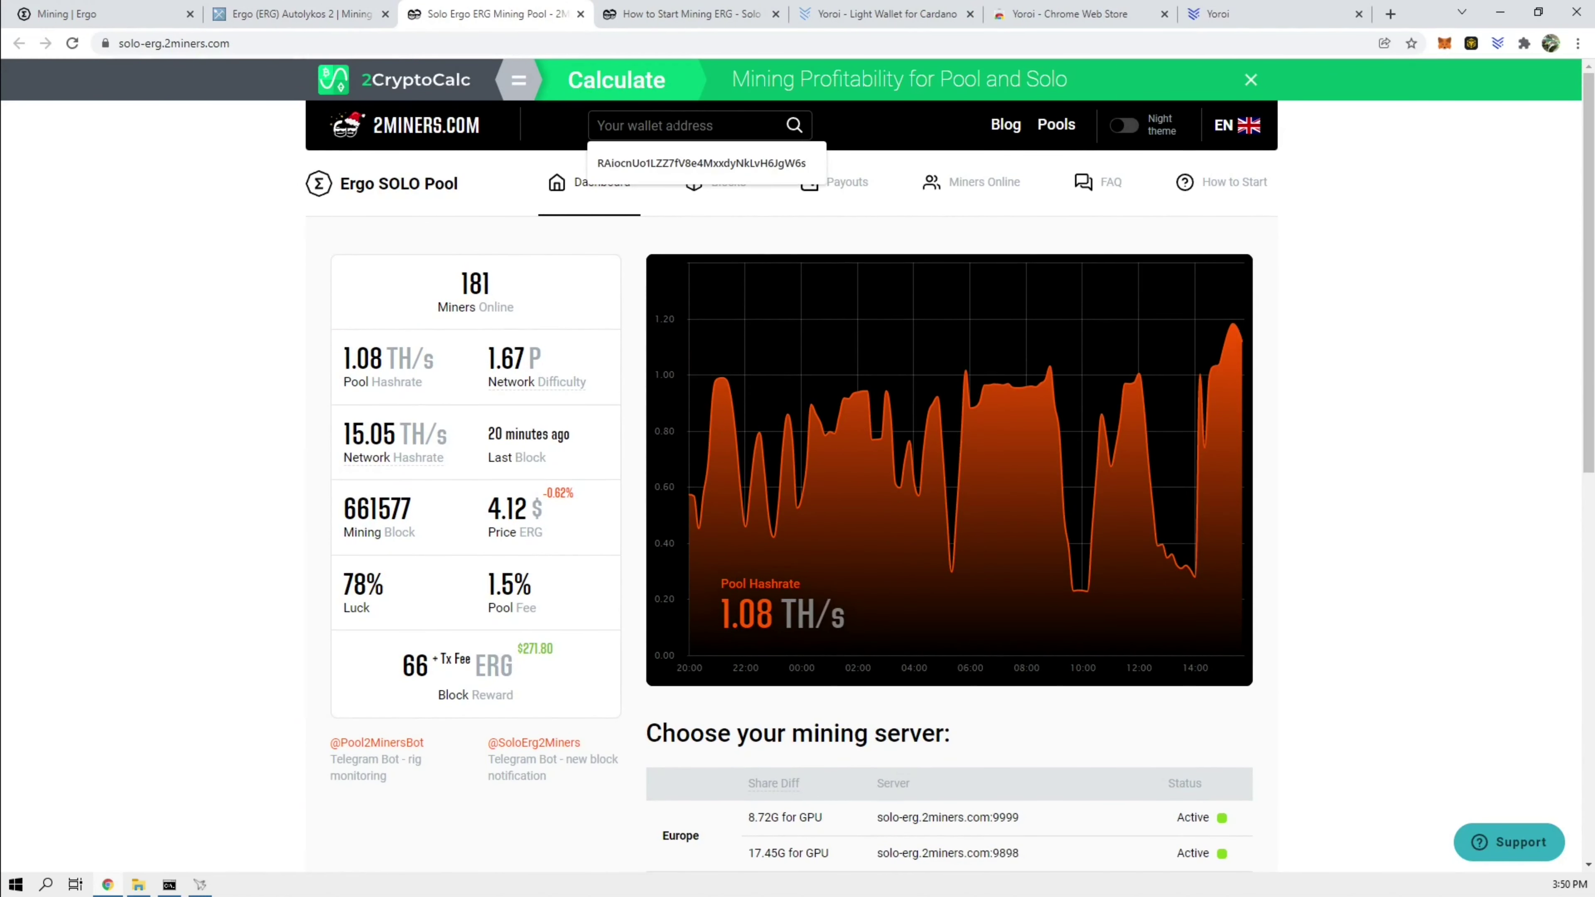
text(9fpBm6yW5Kd8zpGNZYcM9U4R8UdfWe3LeYNmfK888HN2AreMjaq)
click(794, 125)
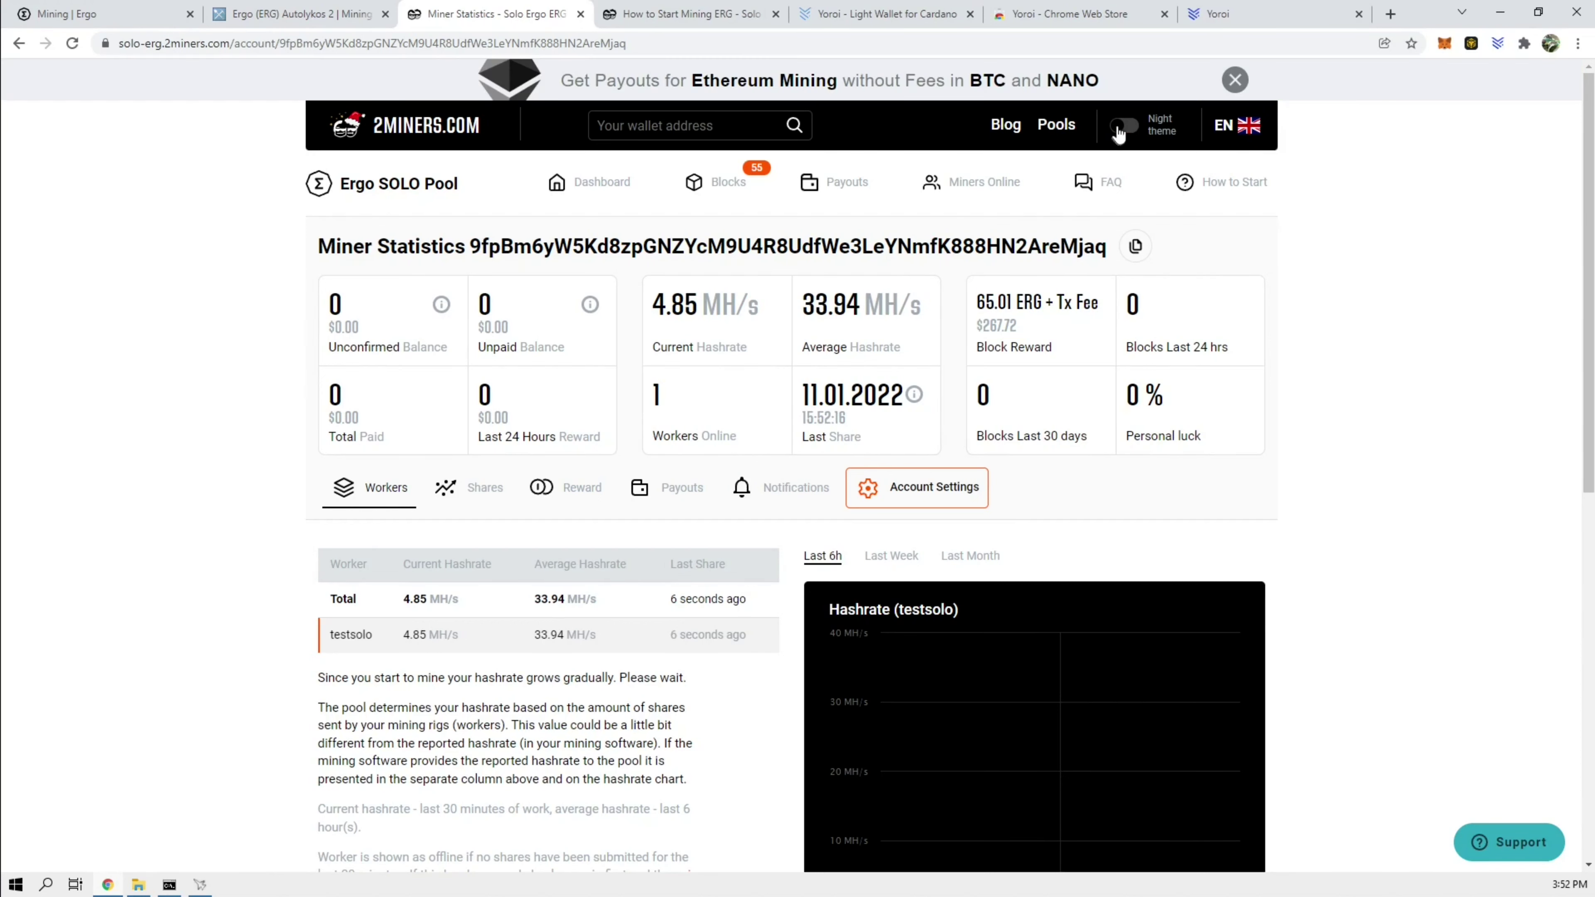
Step: Switch the 2Miners site to the dark night theme
click(1121, 126)
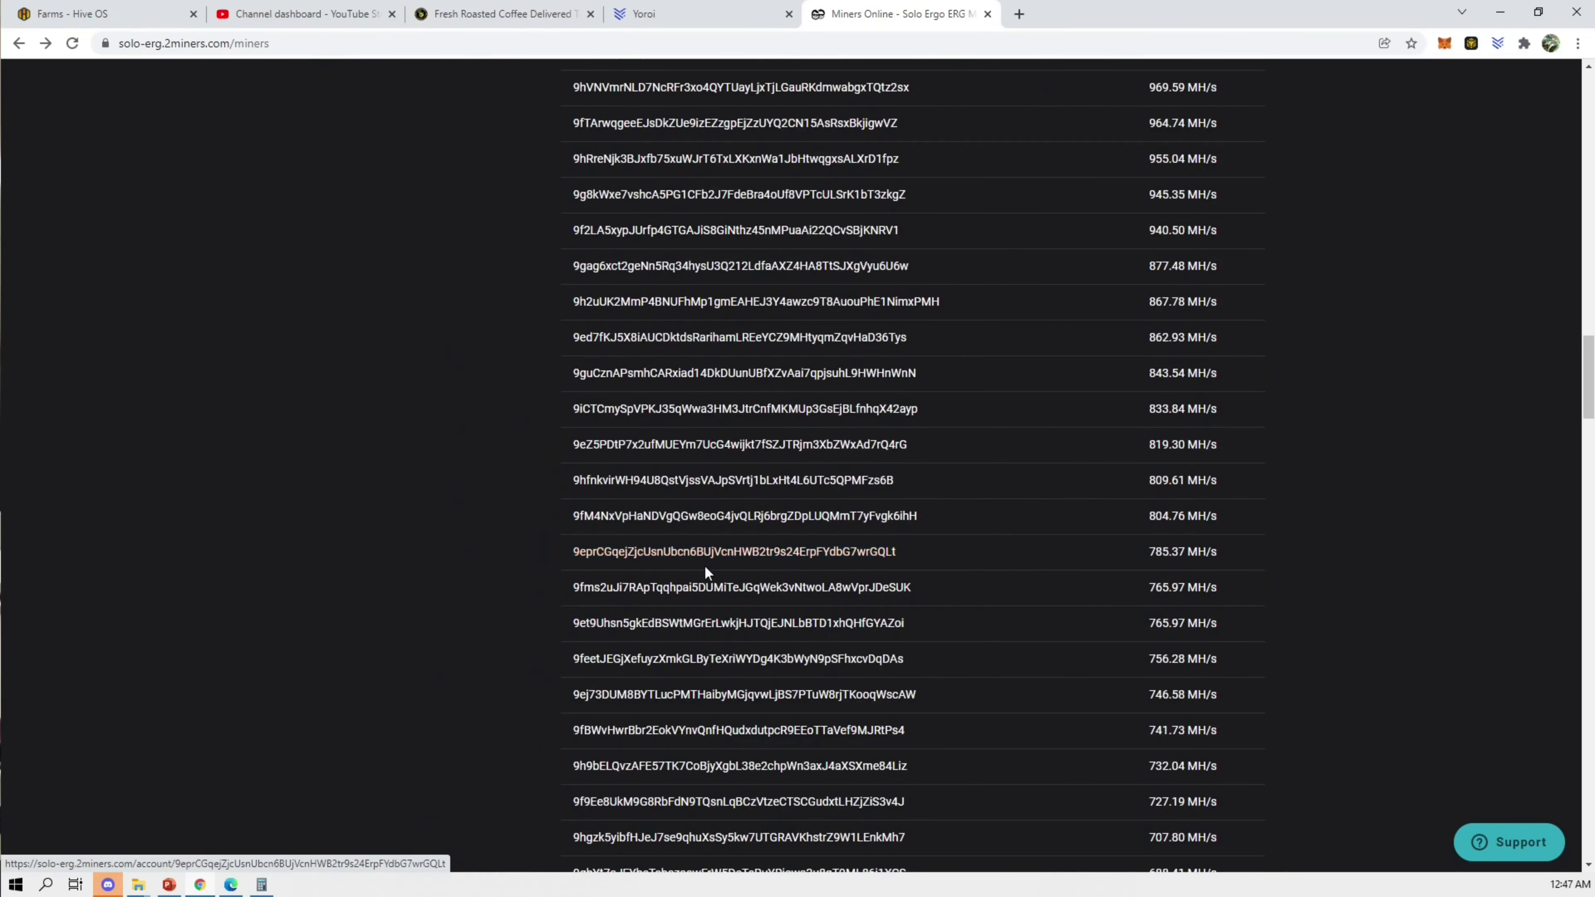
Step: Open the MainRig miner's statistics page and display its last-month hashrate chart
click(704, 564)
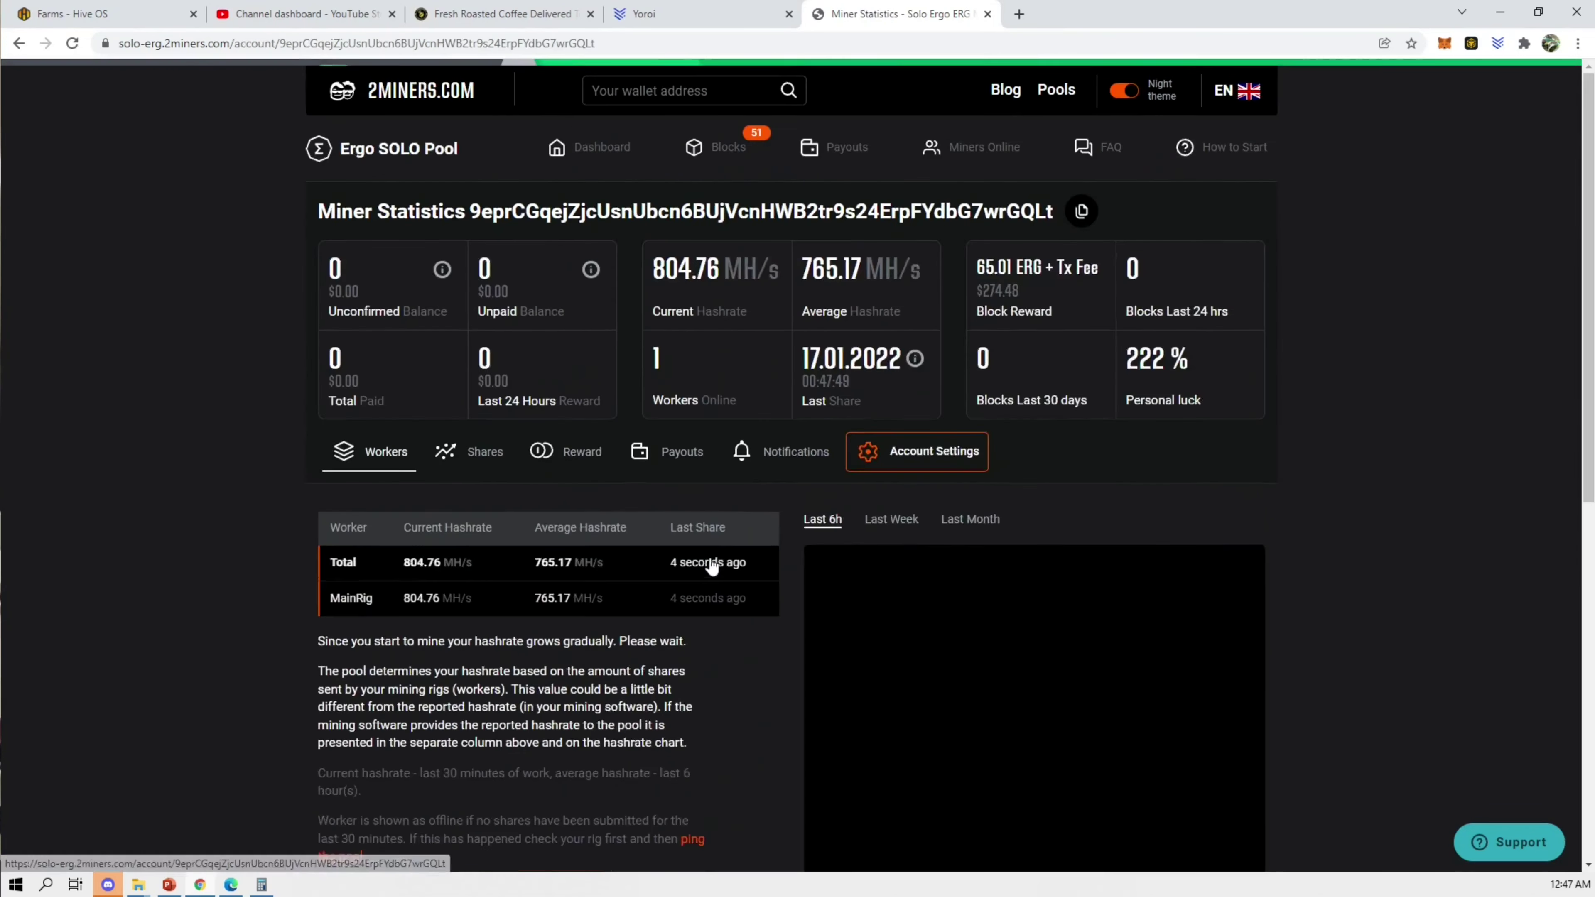
scroll(958, 300, down, 3)
click(959, 304)
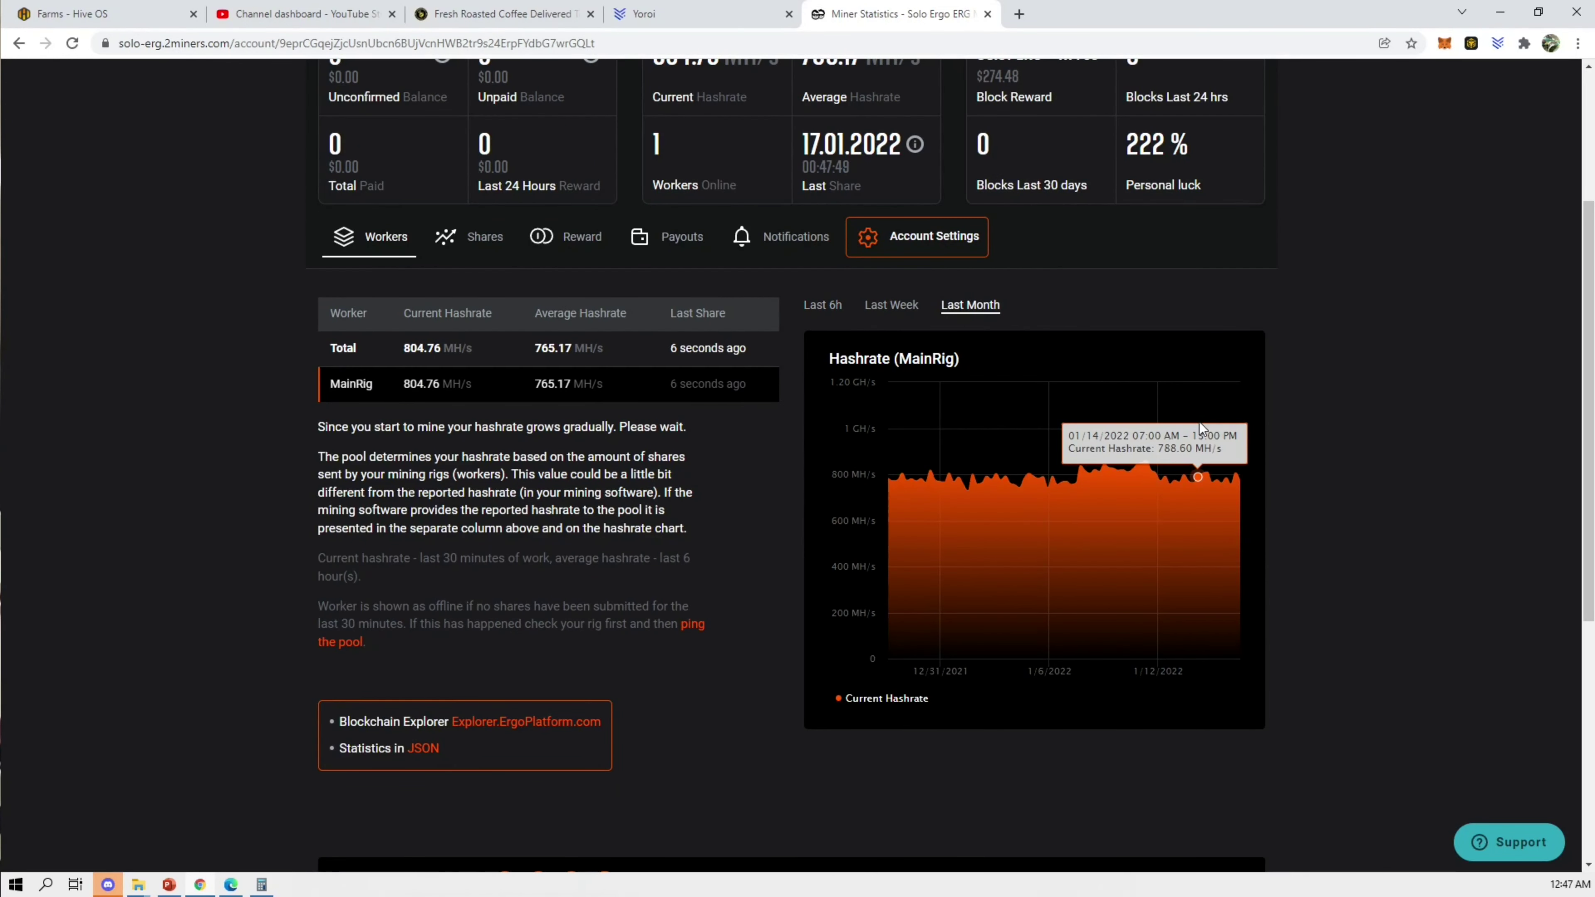
scroll(1478, 439, up, 4)
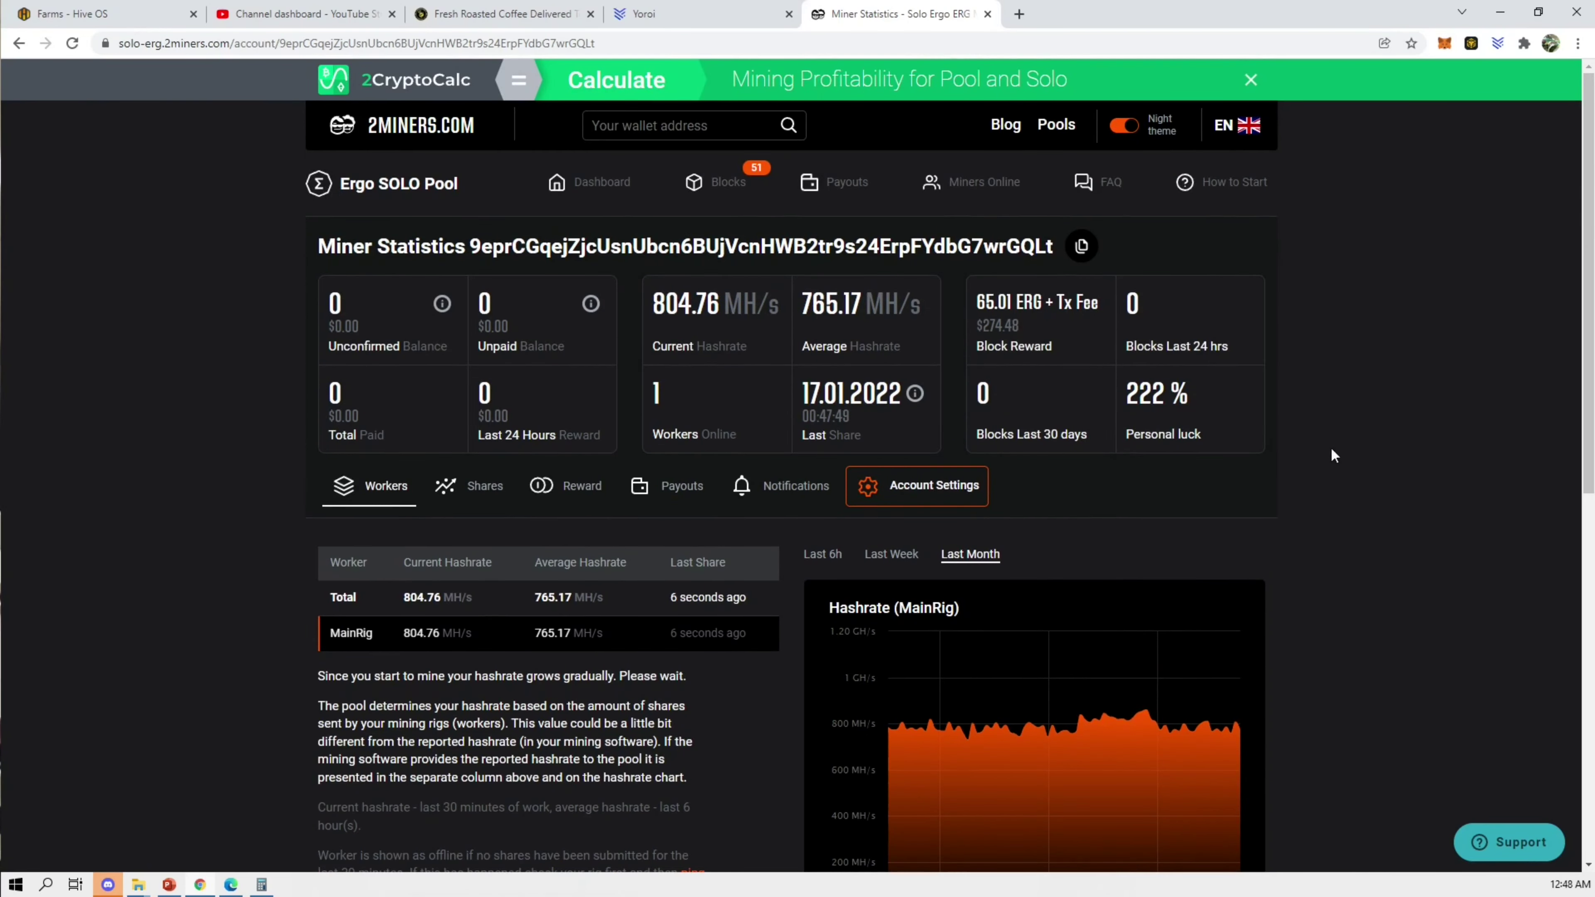
scroll(1310, 461, down, 1)
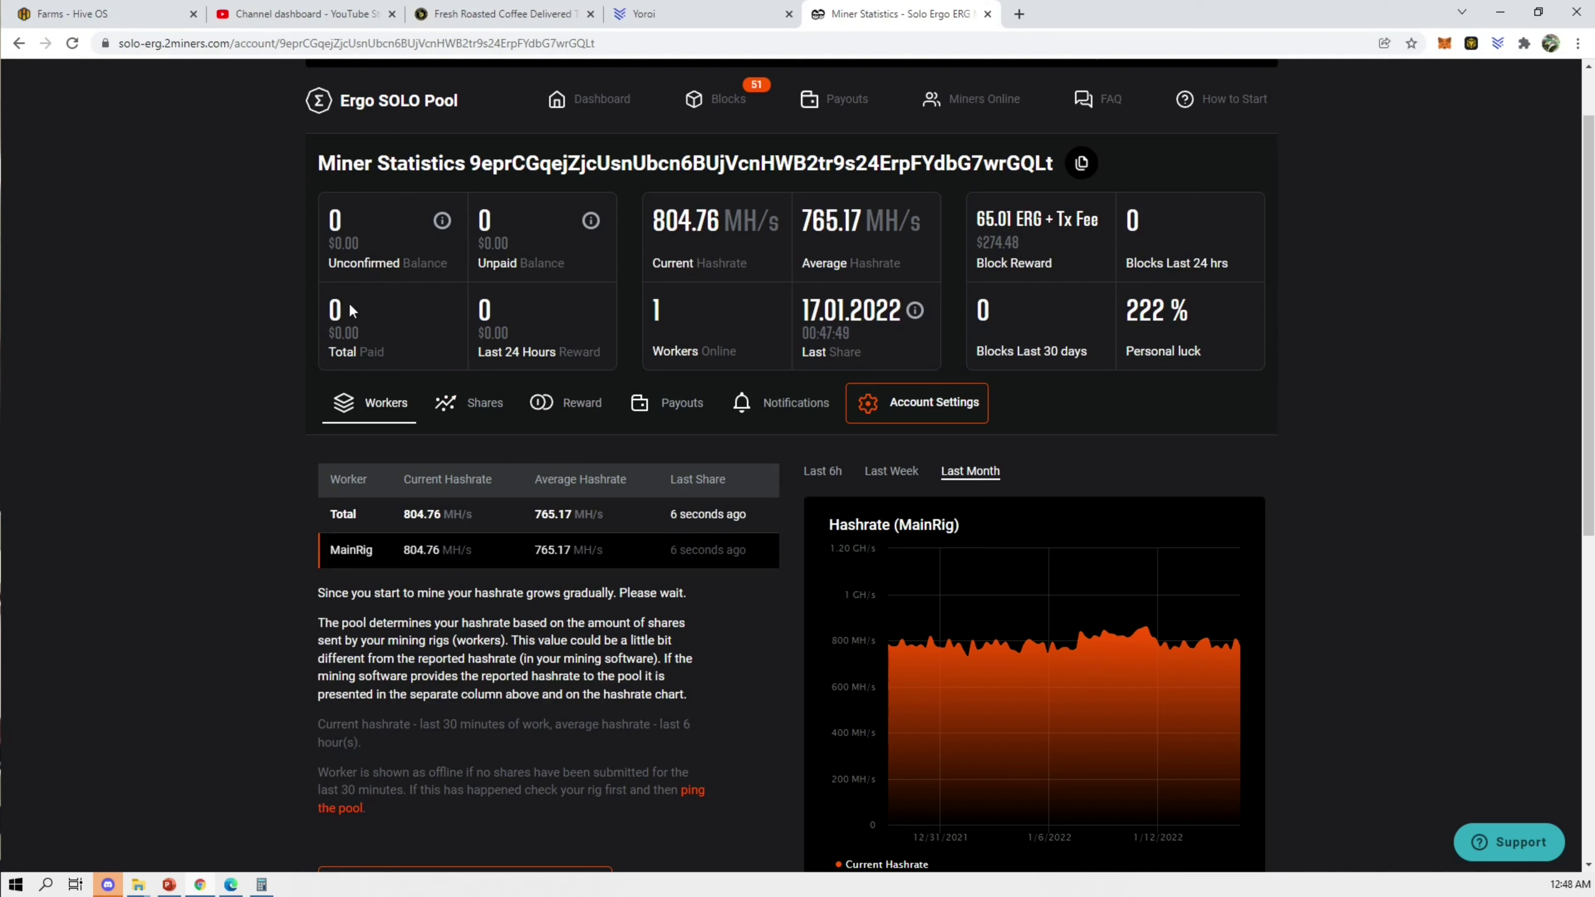
Step: Check the miner's reward history, then return to the MainRig worker list
click(565, 402)
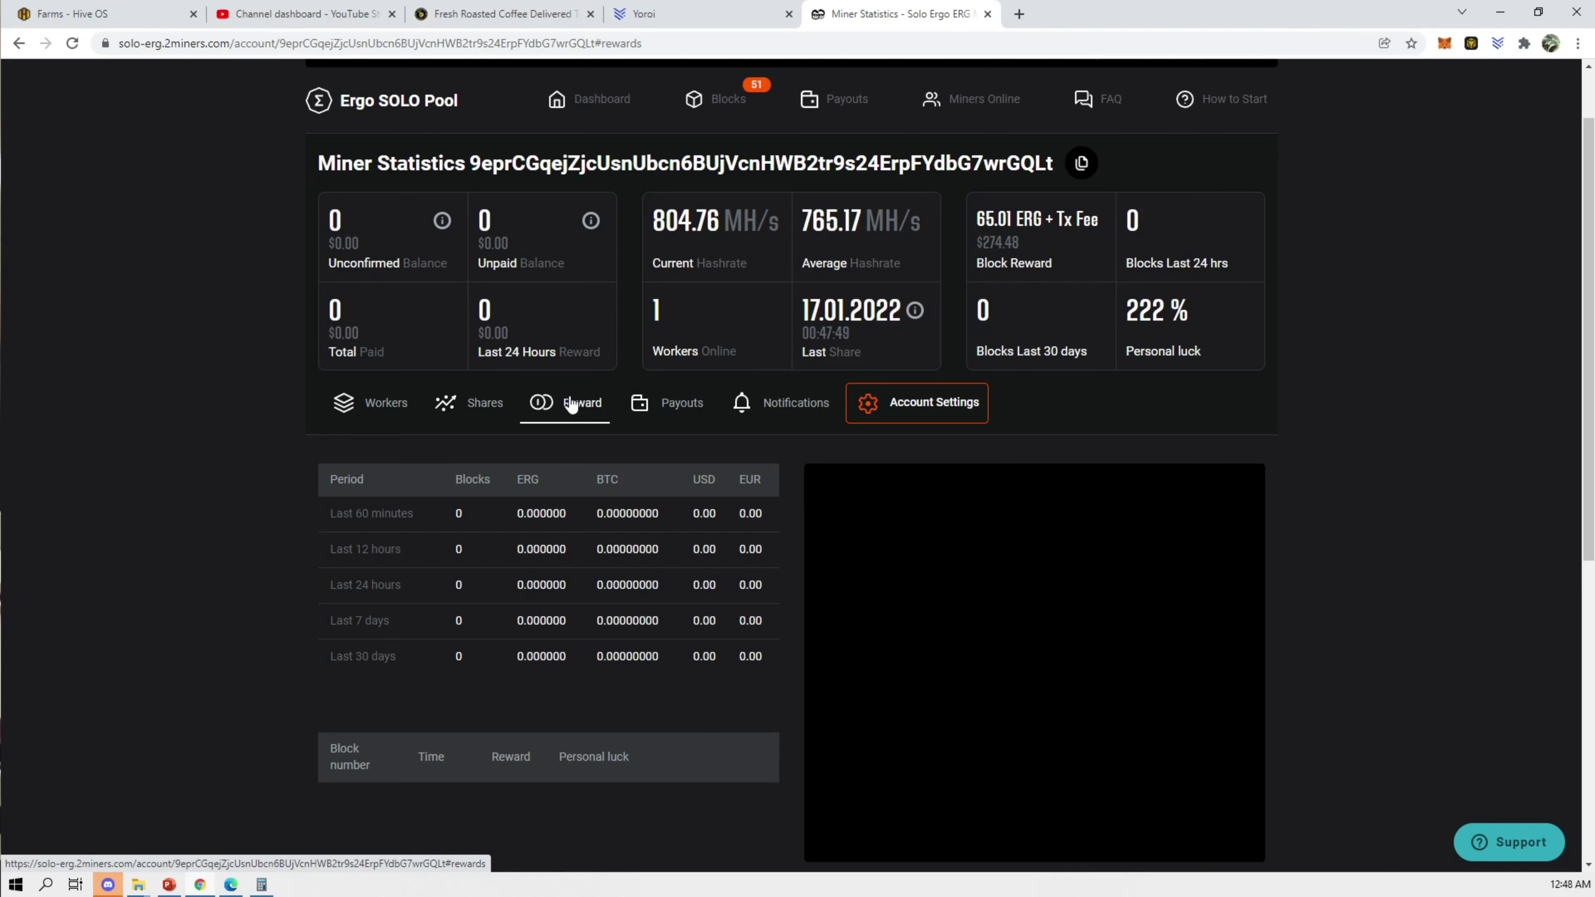
click(359, 409)
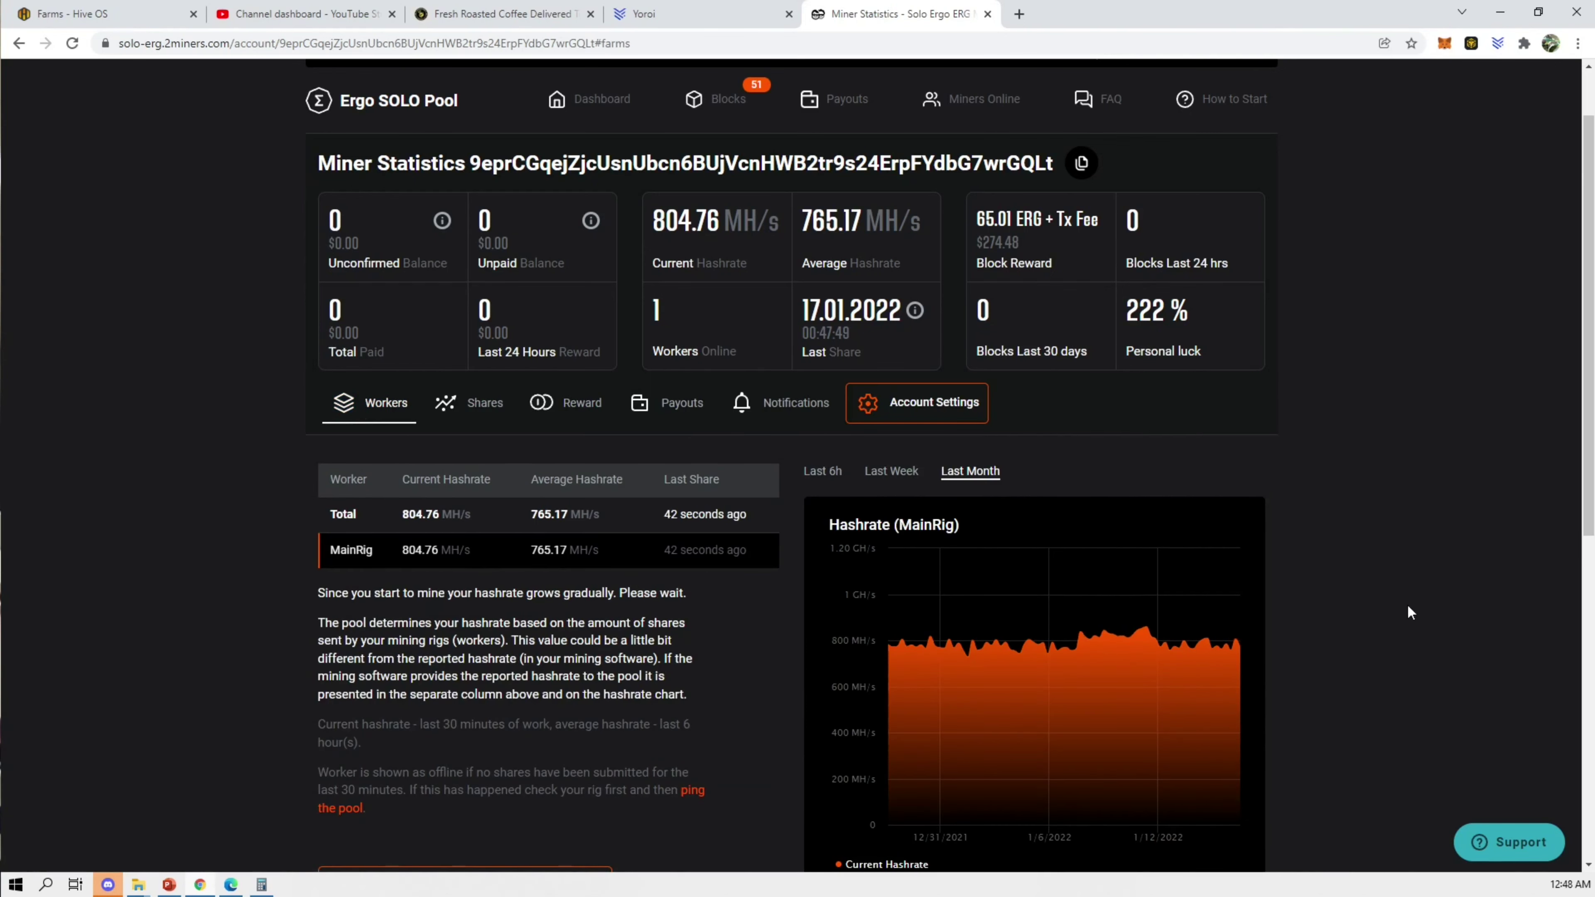